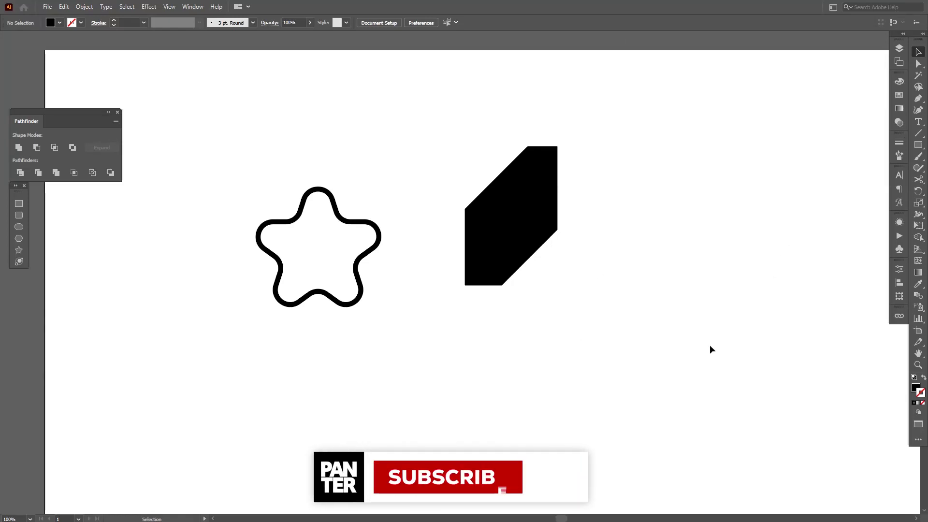
Step: Marquee-select the rounded star and the black chamfered shape and delete them
drag(676, 428, 258, 118)
key(Delete)
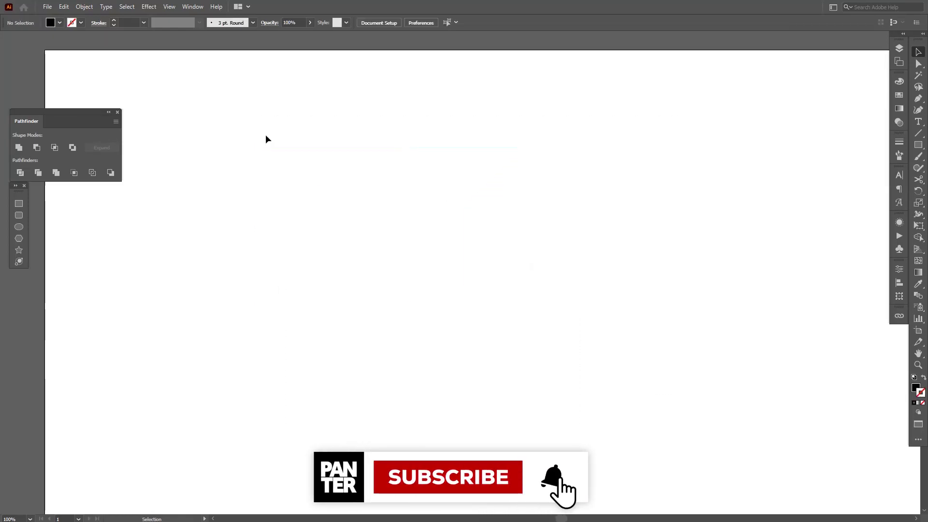
Step: Draw a black rectangle and drag its corner widget to round all corners to about 61 px
click(919, 148)
mouse_move(320, 149)
mouse_down()
mouse_move(595, 360)
mouse_move(544, 349)
mouse_up()
click(918, 63)
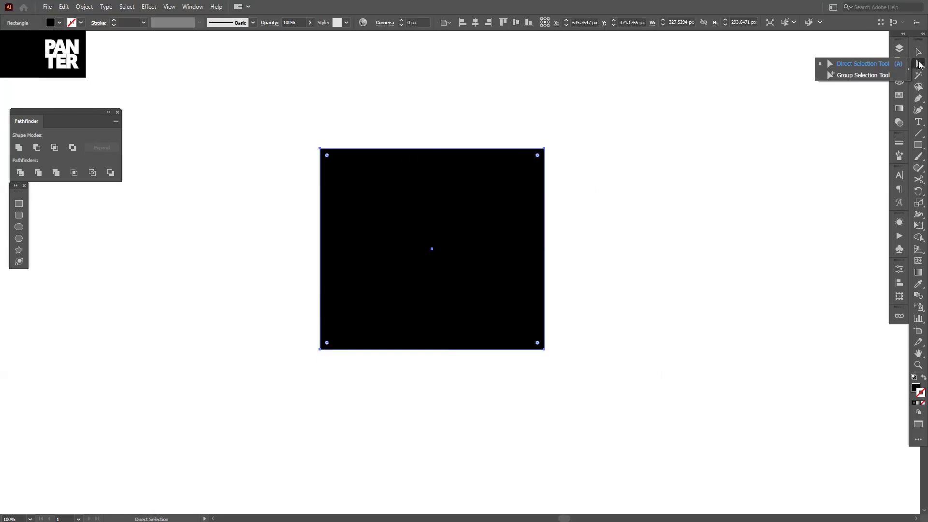
click(869, 64)
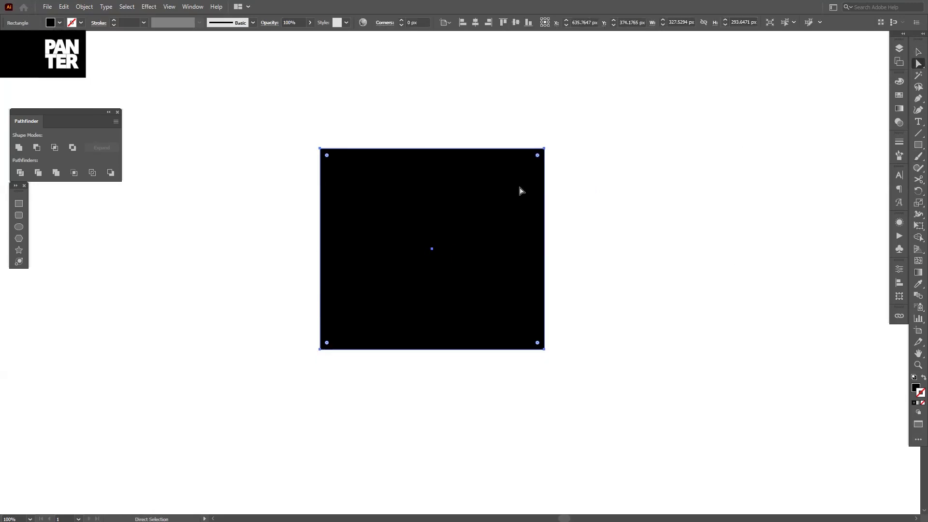
drag(540, 160, 505, 199)
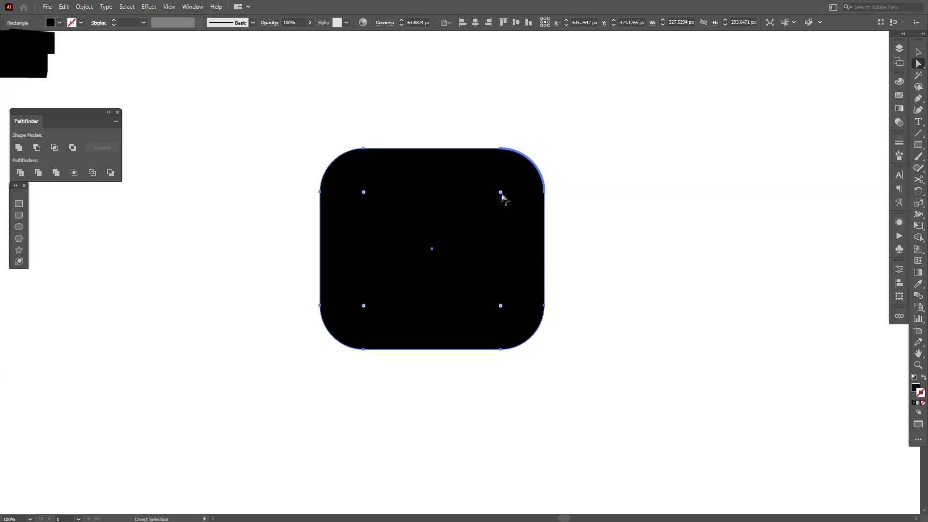
drag(501, 193, 503, 193)
Step: Make the top-right corner an Inverted Round and enlarge it into a large scoop
double_click(502, 191)
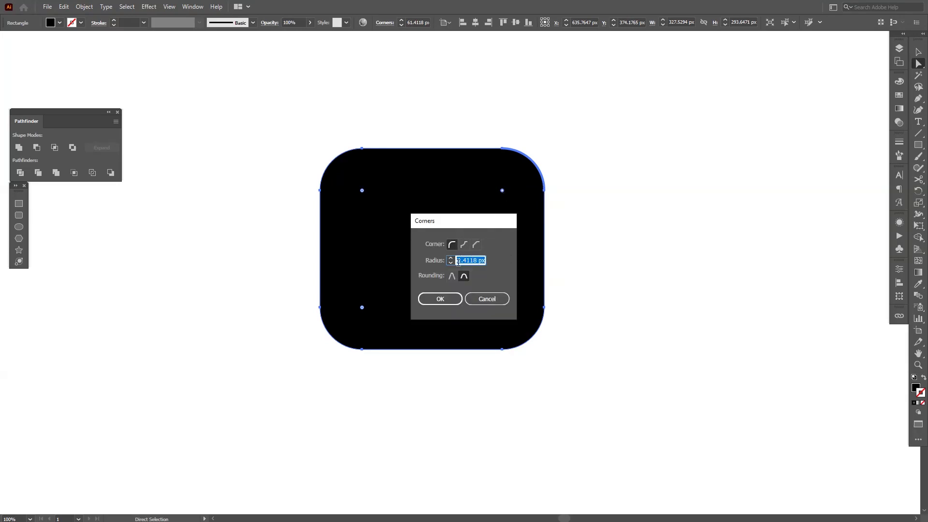
click(452, 276)
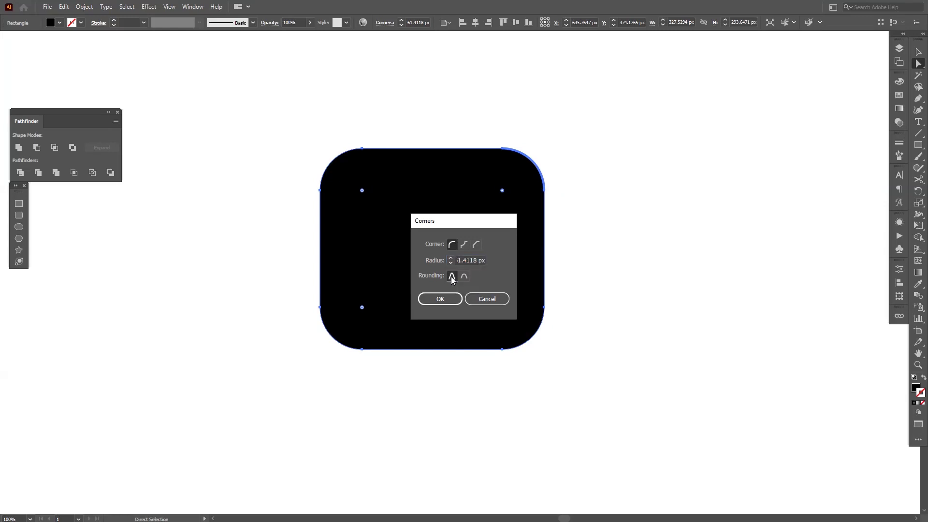
click(464, 276)
click(462, 245)
click(457, 298)
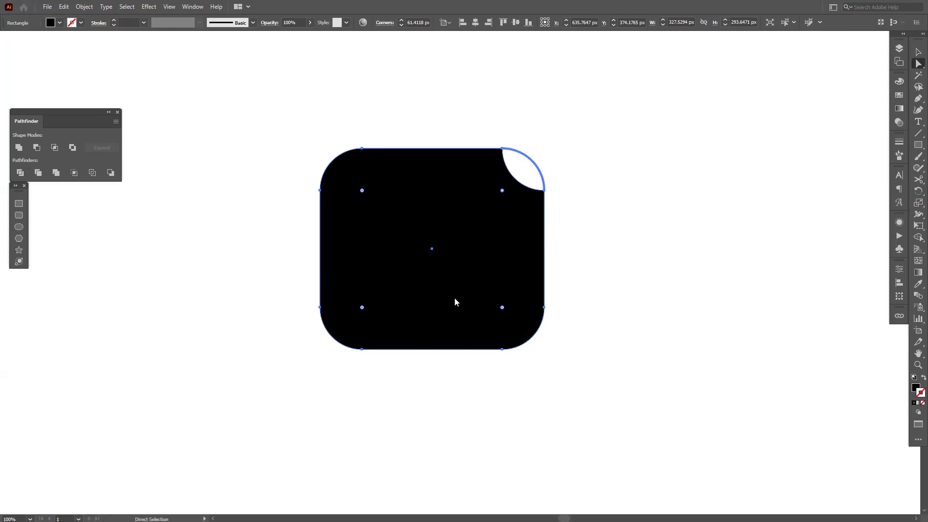
drag(502, 190, 462, 245)
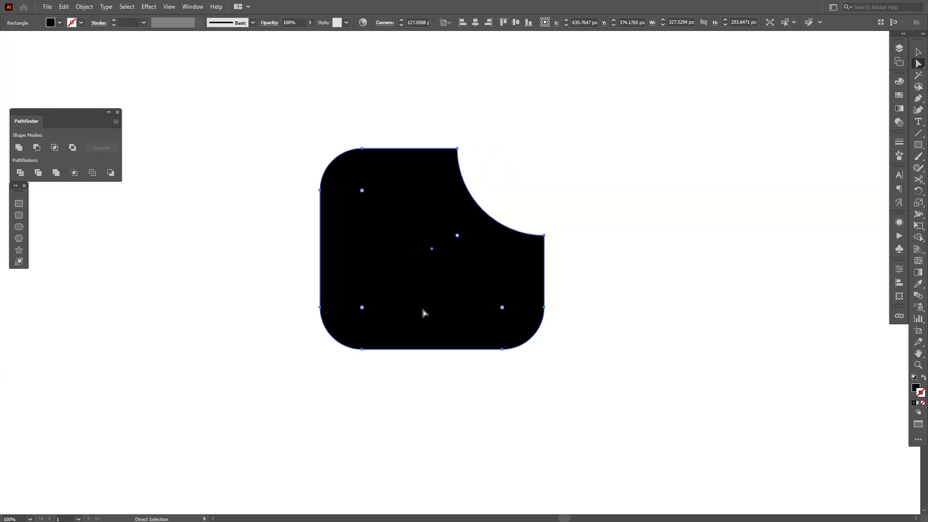
Step: Make the bottom-left corner an Inverted Round and enlarge it to match
double_click(362, 308)
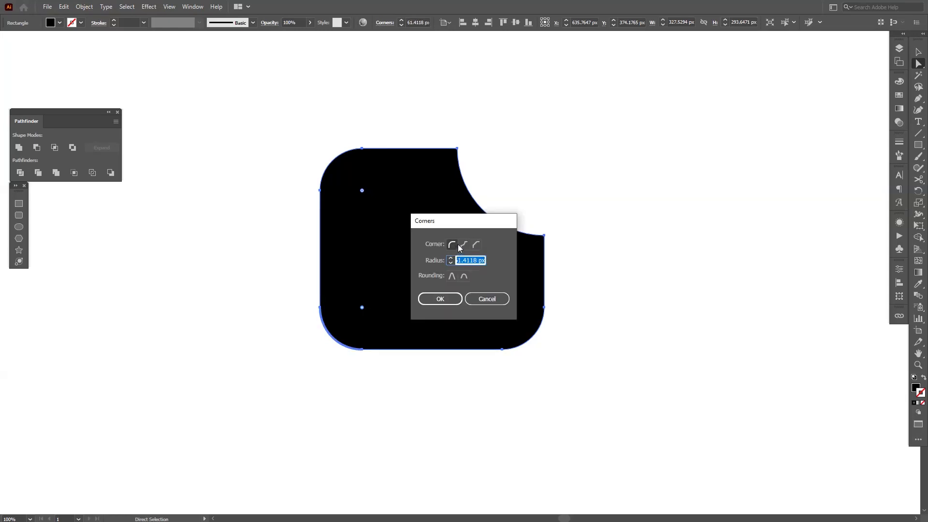
click(463, 244)
click(449, 300)
drag(362, 308, 432, 261)
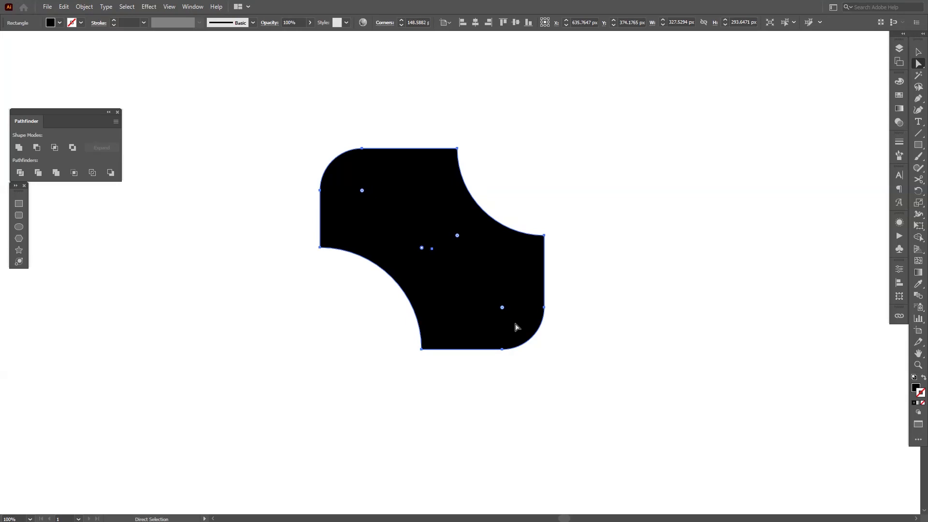
Step: Move the inverted-corner shape left and draw a second black rectangle beside it
key(v)
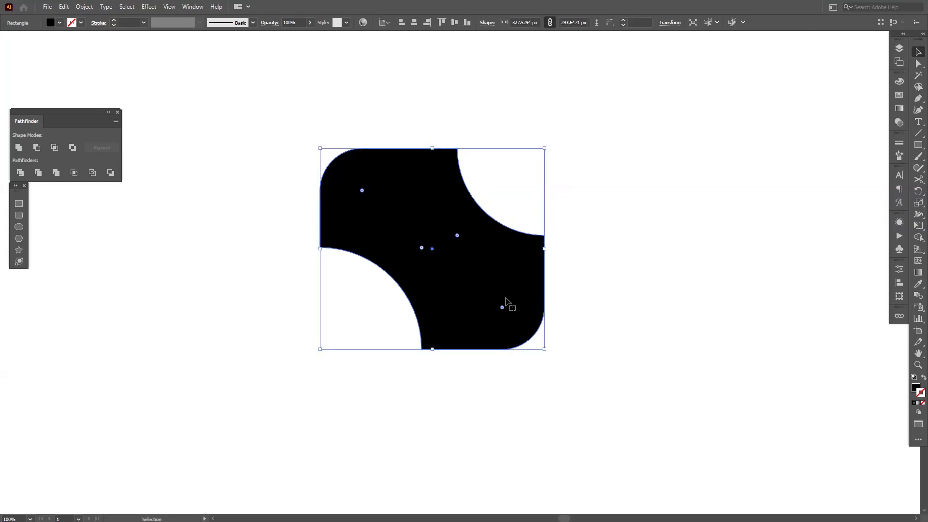
drag(507, 304, 252, 302)
click(19, 203)
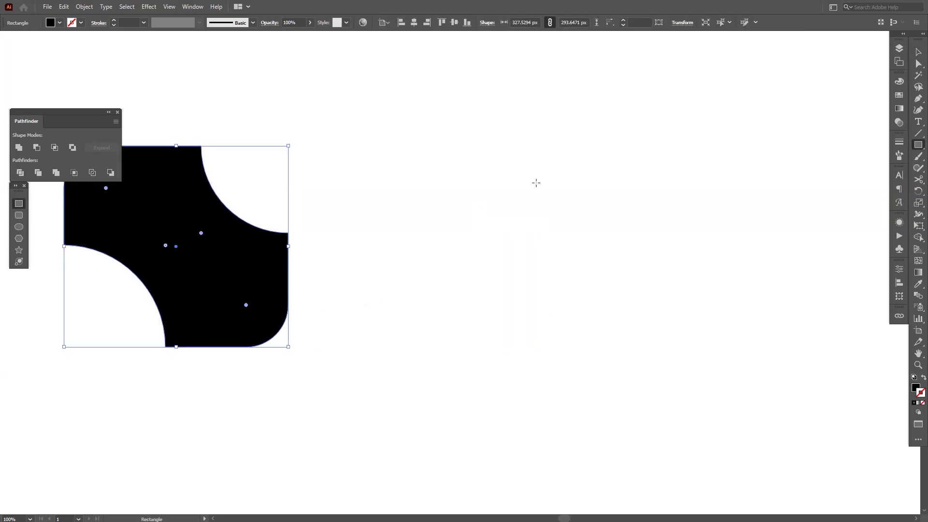
mouse_move(536, 183)
mouse_down()
mouse_move(649, 298)
mouse_move(705, 329)
mouse_up()
key(v)
drag(655, 280, 554, 260)
Step: Try a chamfer on the new rectangle's top-right corner, then cancel and undo it
key(a)
drag(588, 155, 572, 204)
double_click(569, 198)
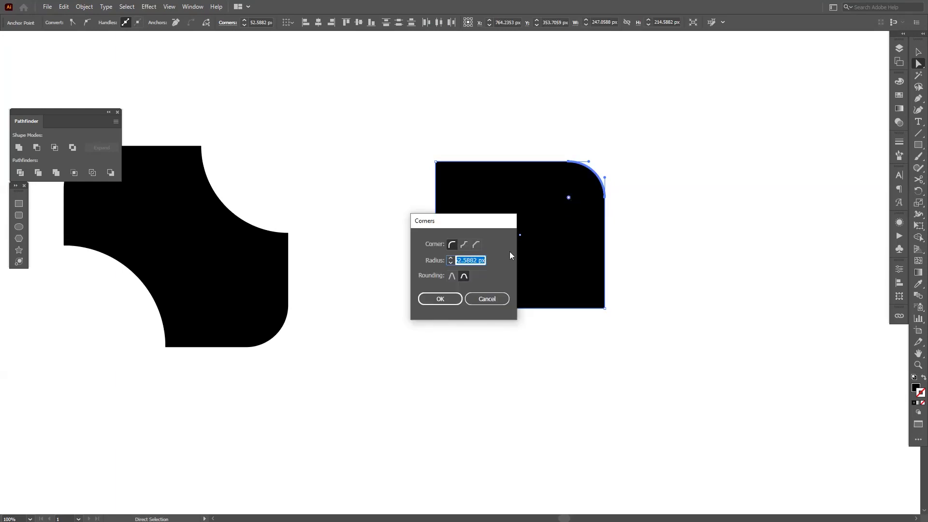
click(474, 248)
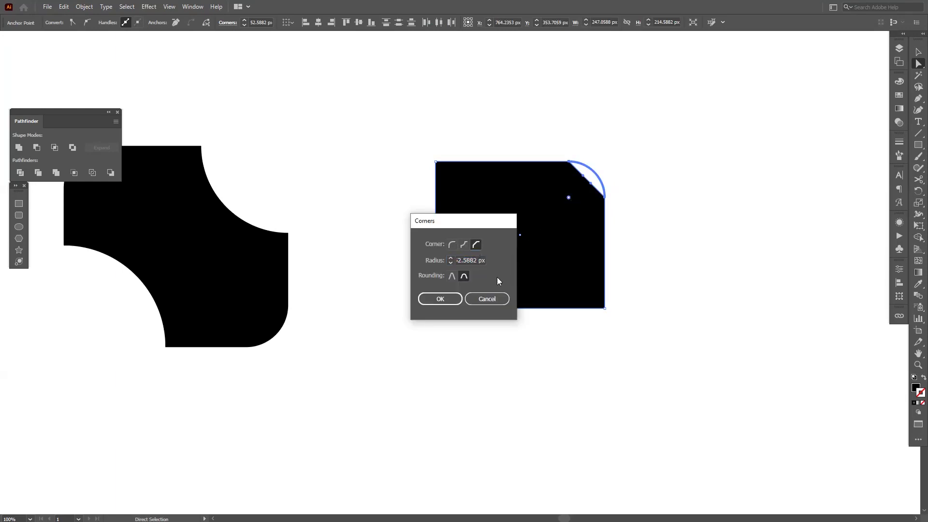
key(Escape)
key(ctrl+z)
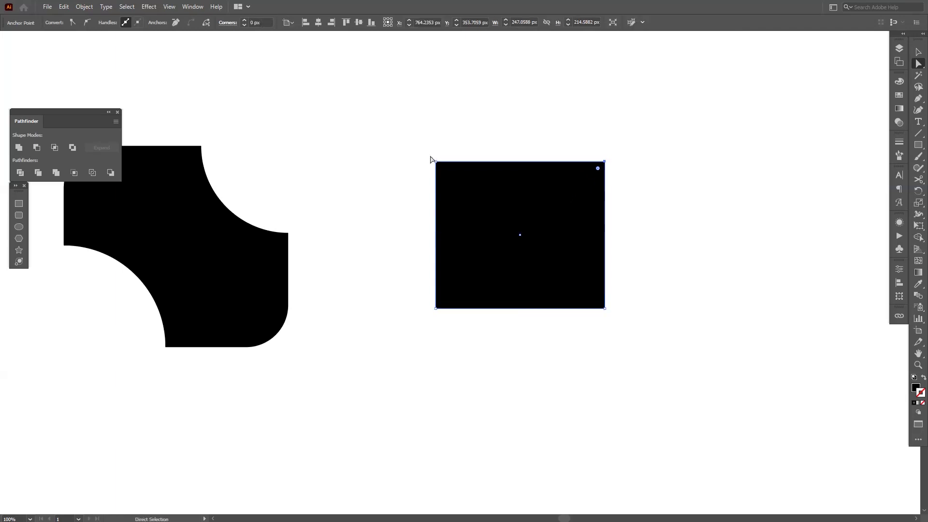
Step: Chamfer the new rectangle's top-left corner and enlarge the angled cut
drag(429, 158, 477, 207)
double_click(476, 204)
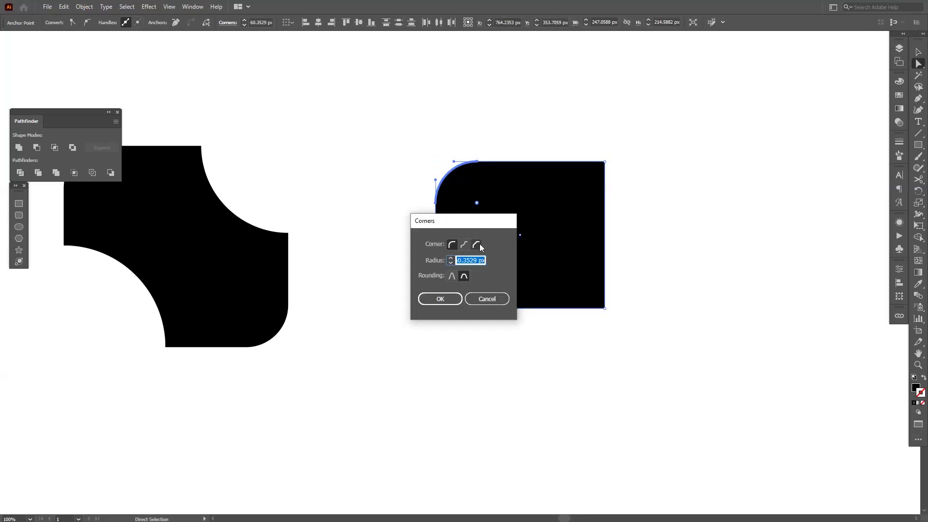
click(476, 244)
click(439, 298)
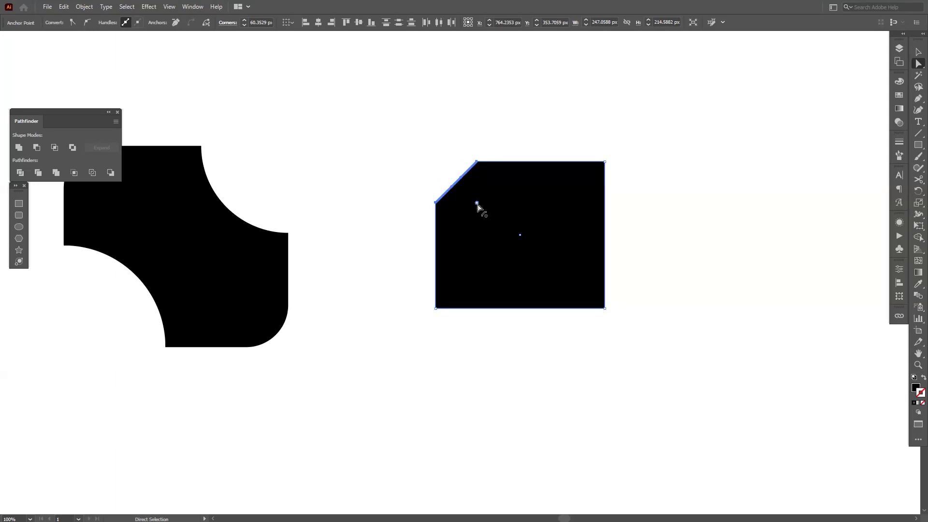
drag(478, 206, 503, 234)
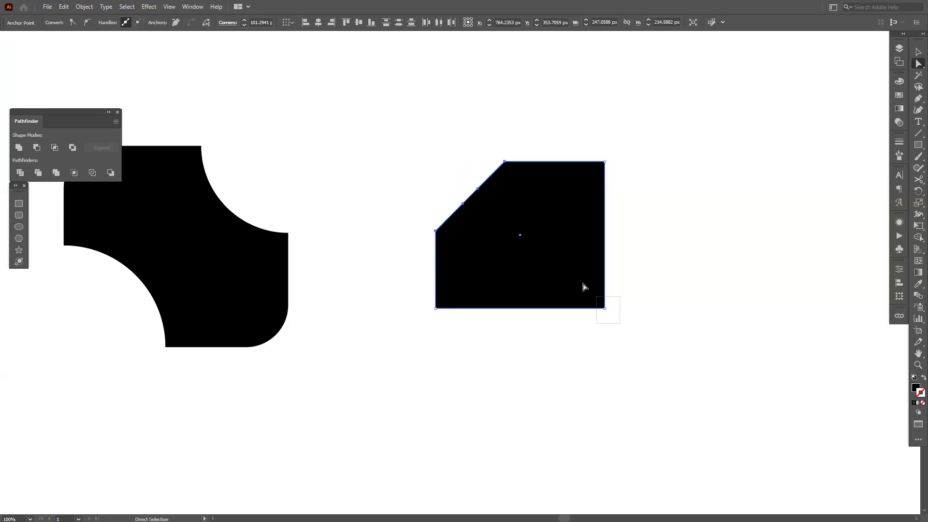
Step: Chamfer the bottom-right corner and enlarge that cut as well
drag(597, 300, 566, 275)
double_click(564, 270)
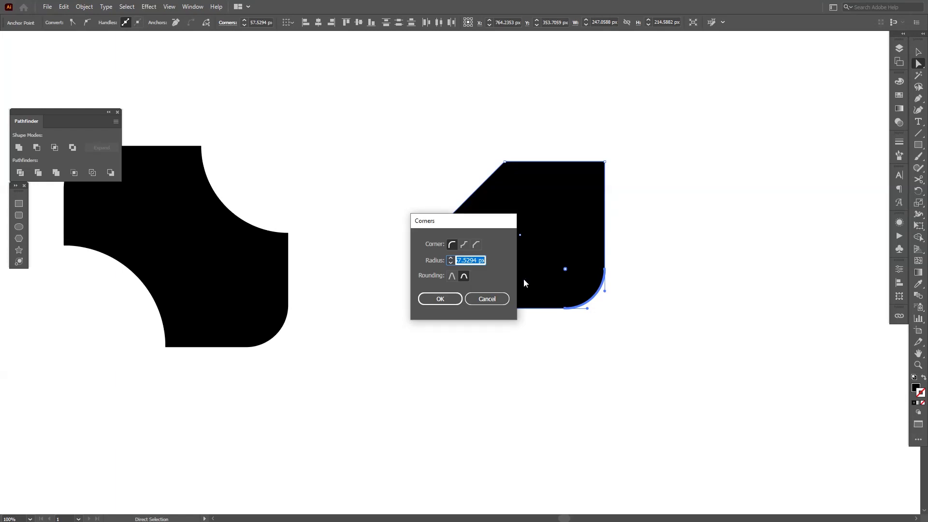
click(475, 245)
click(450, 299)
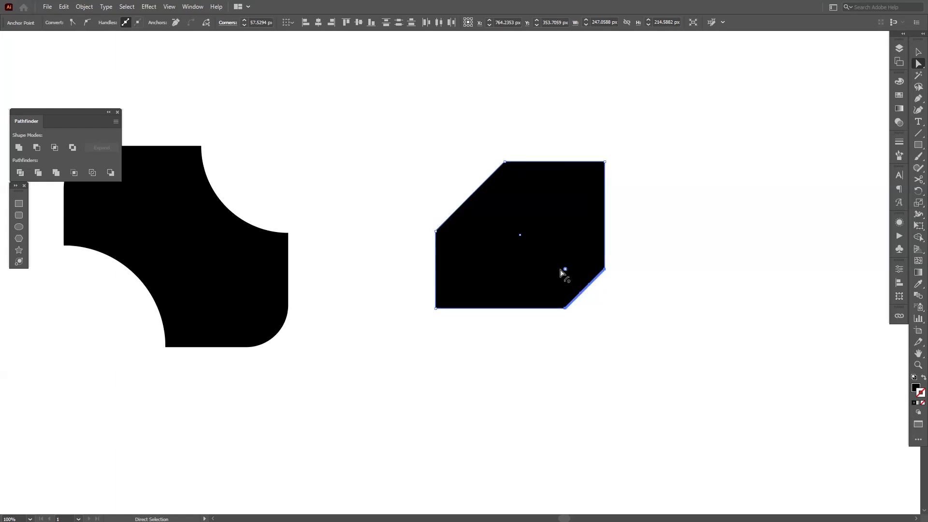
drag(564, 271, 523, 259)
Step: Type 'PAN' and 'TER' on two lines and enlarge the text
click(680, 286)
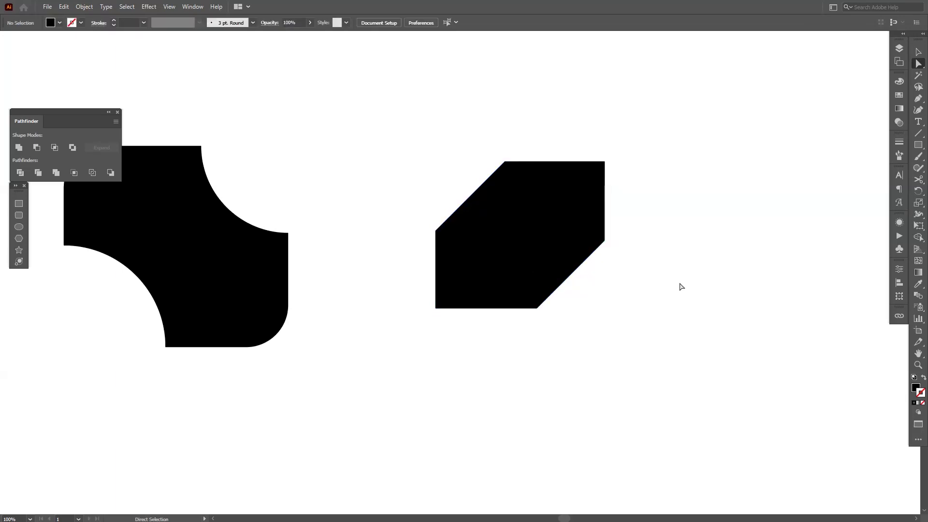
key(t)
click(532, 124)
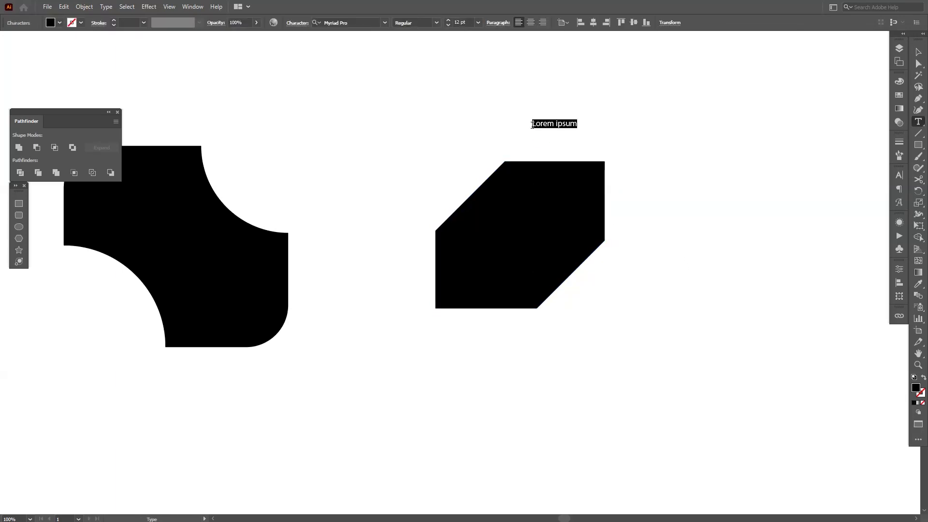
text(PAN)
key(Return)
text(TER)
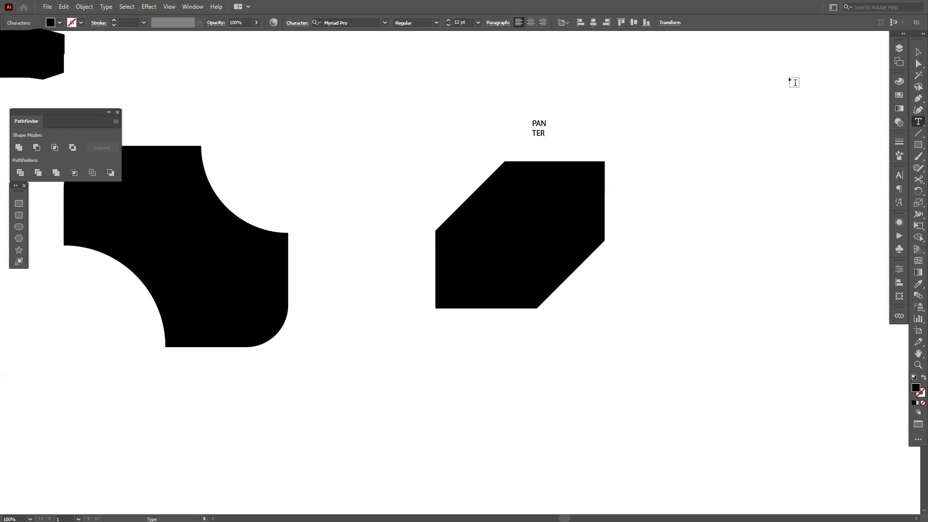
key(Escape)
drag(546, 140, 691, 179)
Step: Set the PANTER text in the heavy Montserrat Black font
click(343, 22)
text(MONT)
key(Return)
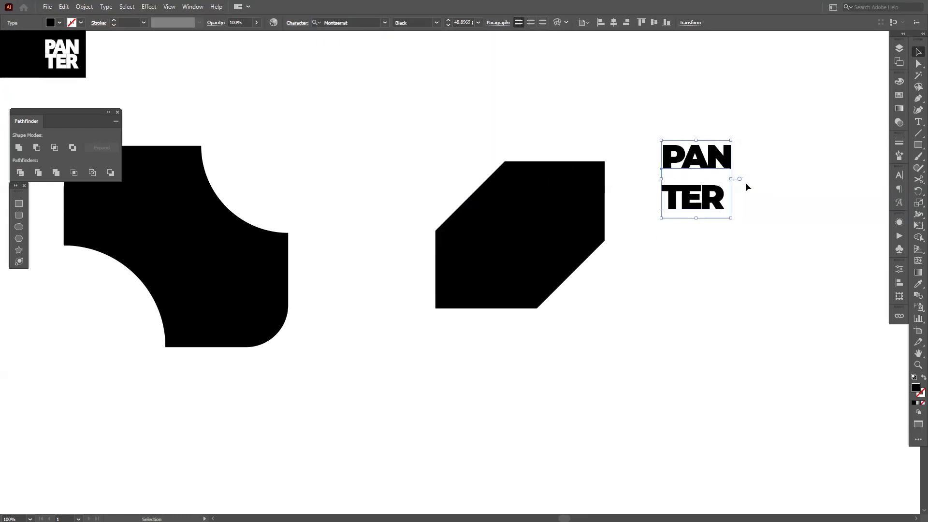
click(746, 186)
key(ctrl+plus)
Step: Place the PANTER text onto the black shape and stretch it to fit
drag(704, 246, 557, 92)
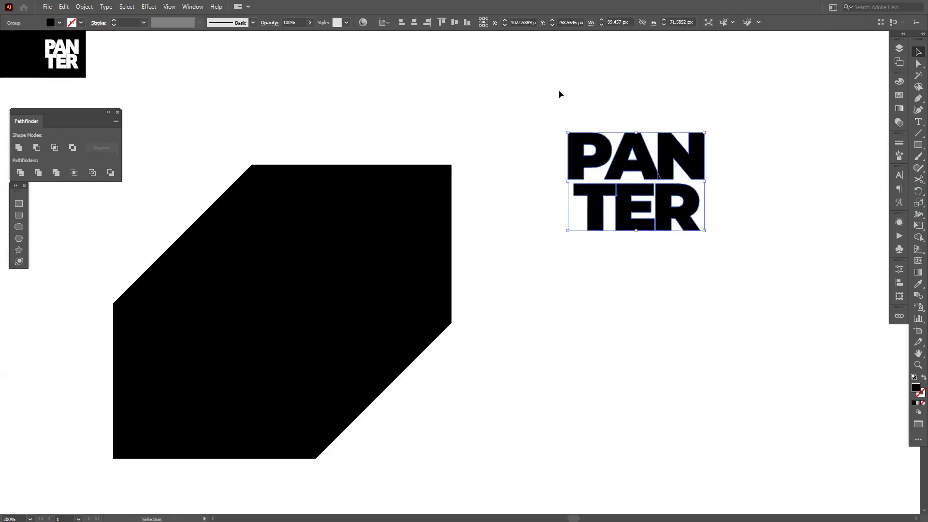
drag(628, 193, 423, 248)
drag(347, 290, 347, 319)
Step: Move the black shape and PANTER text together toward the top-left
click(549, 265)
key(ctrl+minus)
key(ctrl+minus)
drag(549, 265, 572, 230)
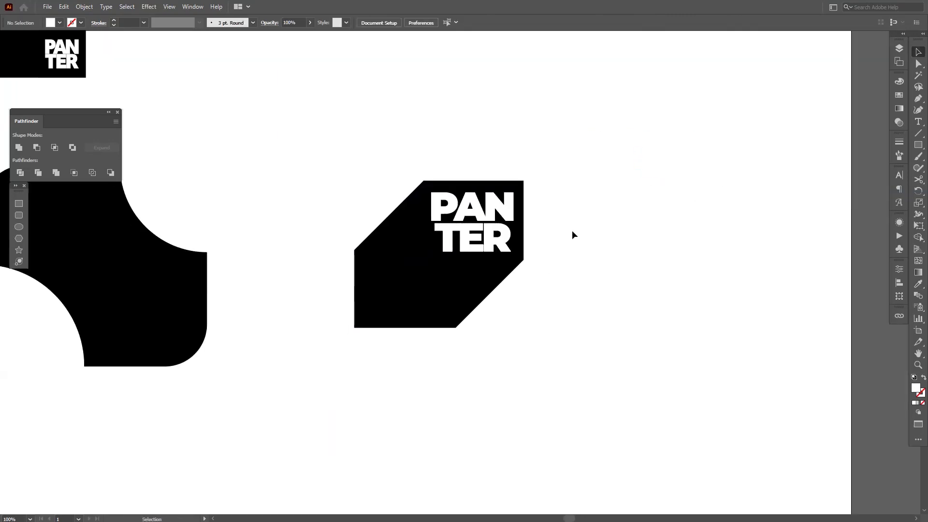
key(ctrl+minus)
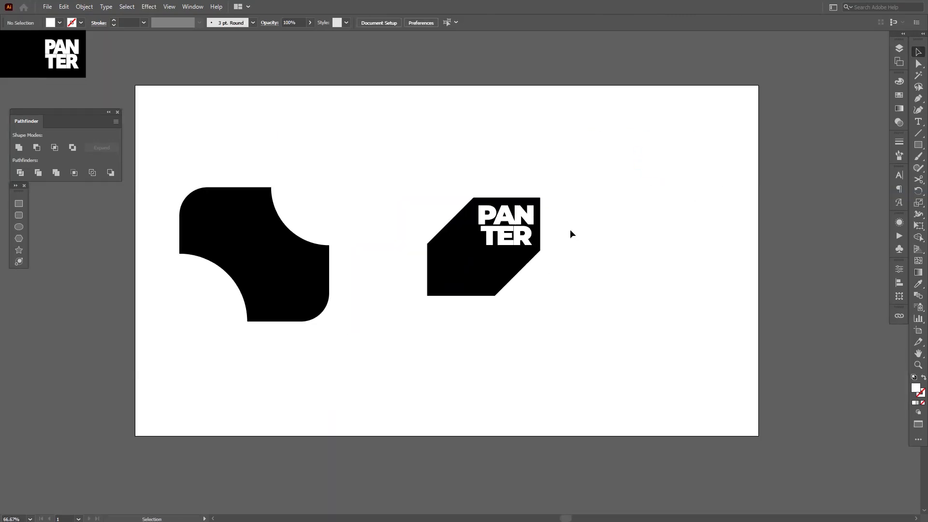
drag(570, 232, 536, 271)
drag(497, 231, 381, 137)
click(599, 207)
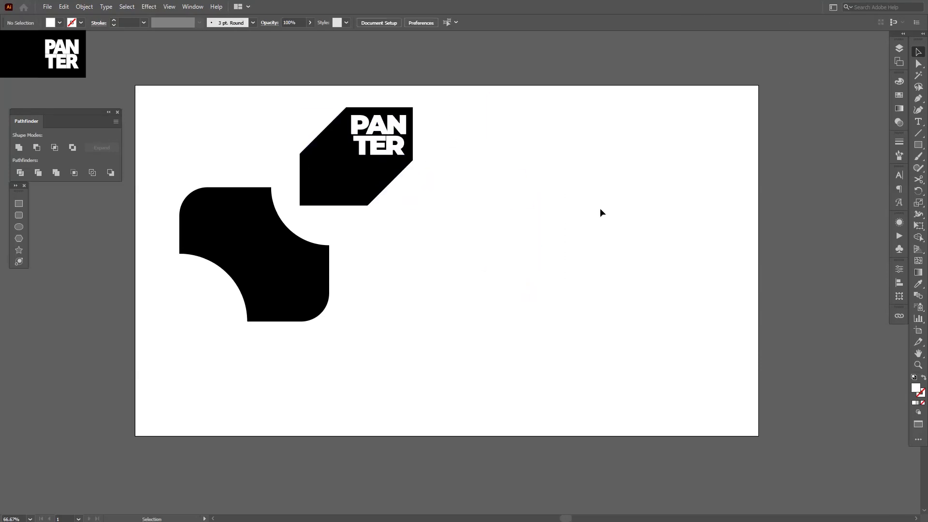
key(ctrl+plus)
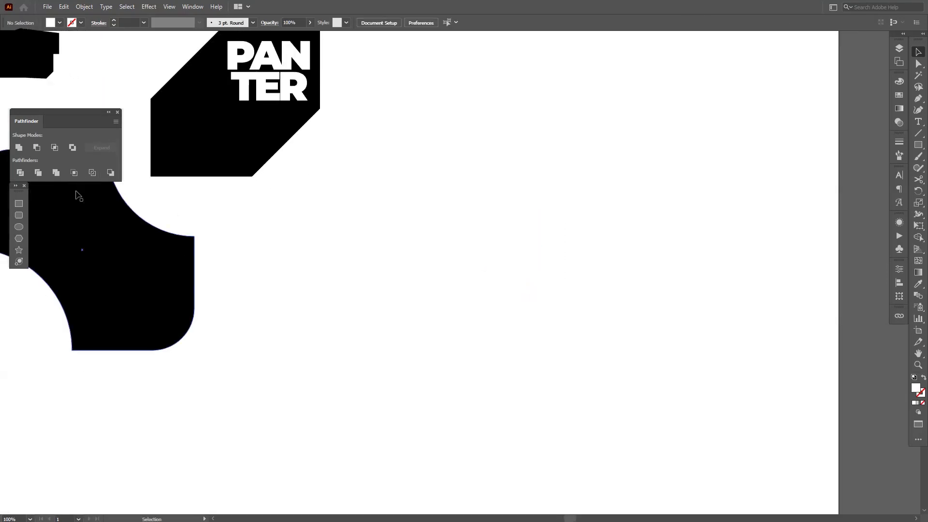
Step: Draw a square, give it the black fill, and enlarge it to 259.8 px
key(m)
drag(505, 241, 566, 293)
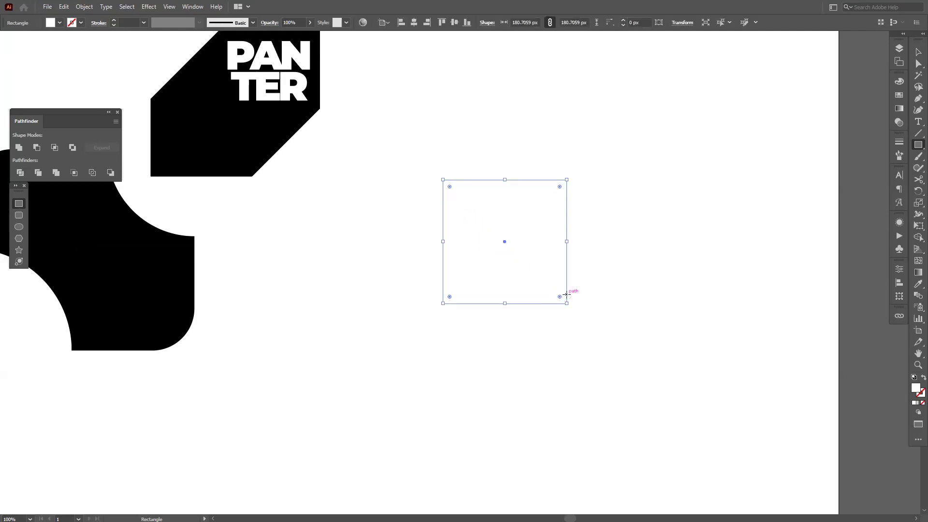
key(i)
click(232, 145)
key(v)
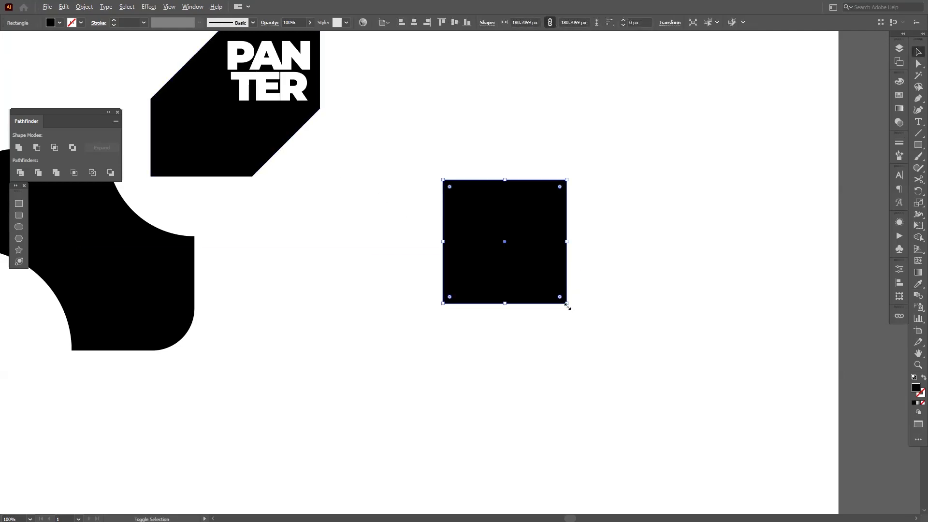
drag(566, 304, 611, 380)
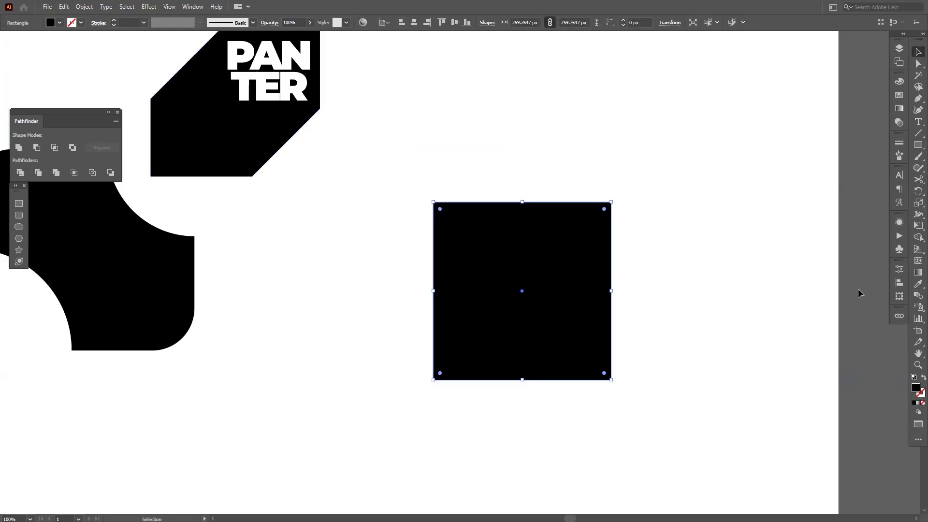
Step: Set the square's corner radius to 59 px in the Transform panel
click(899, 297)
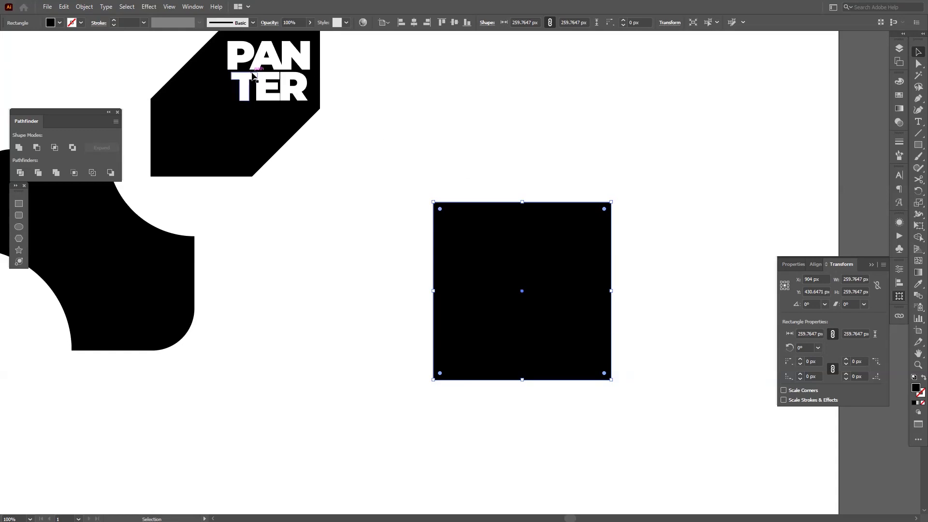
click(186, 9)
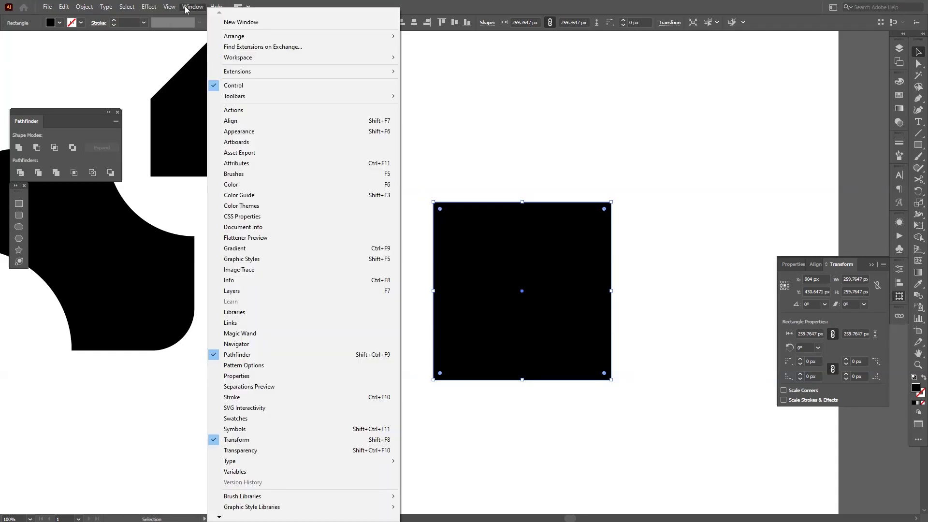
click(575, 4)
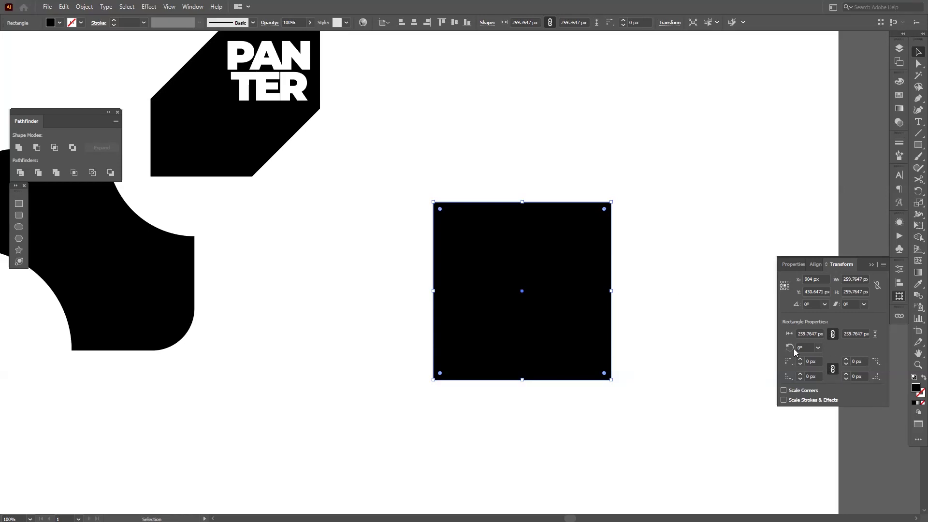
click(812, 361)
text(5)
key(Return)
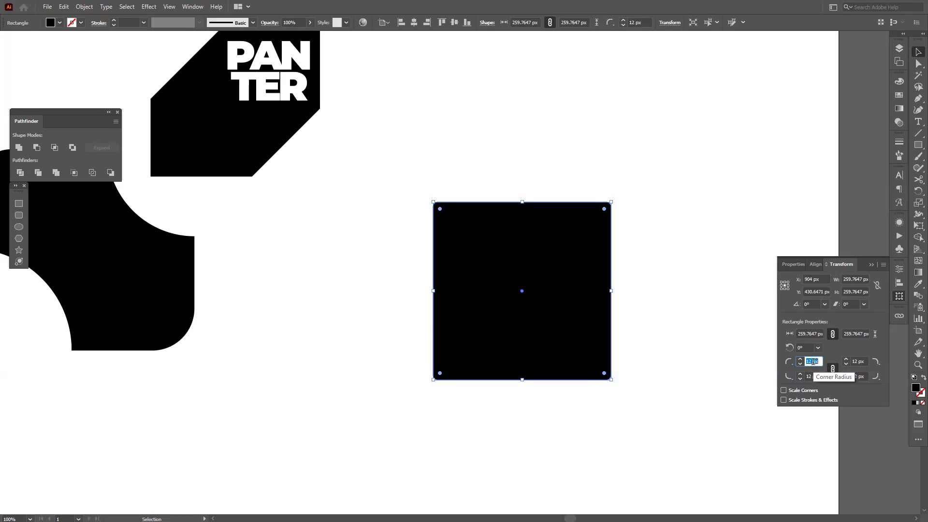
key(Up)
key(Up)
key(Up)
key(Up)
key(Up)
key(Up)
key(Up)
key(Up)
key(Up)
key(Up)
key(Up)
key(Up)
key(Up)
key(Up)
key(Up)
key(Up)
key(Up)
key(Up)
key(Up)
key(Up)
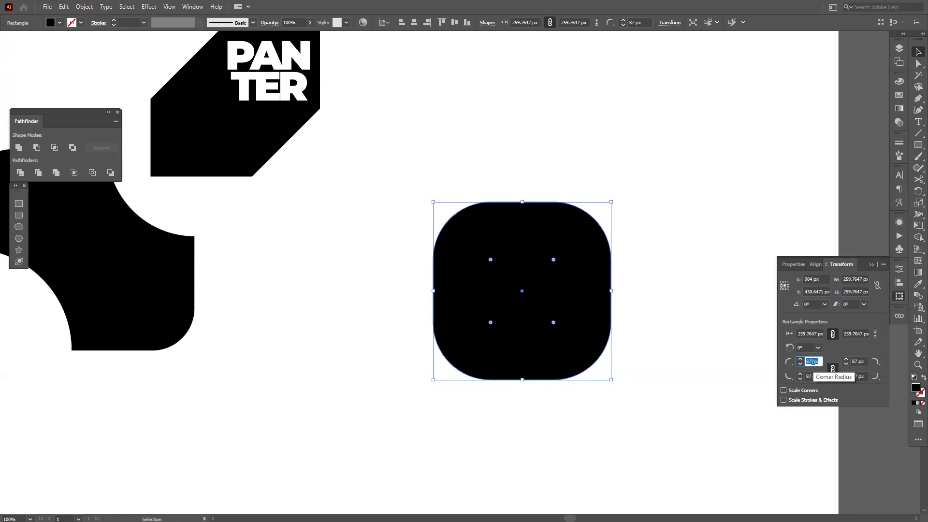
key(Up)
key(Up)
key(Up)
key(Up)
key(Up)
key(Up)
key(Up)
key(Up)
key(Up)
key(Up)
key(Up)
key(Up)
key(Up)
key(Up)
key(Up)
key(Up)
key(Up)
key(Up)
key(Up)
key(Up)
key(Down)
key(Down)
key(Down)
key(Down)
key(Down)
key(Down)
key(Down)
key(Down)
key(Down)
key(Down)
key(Down)
key(Down)
key(Down)
key(Down)
key(Down)
key(Down)
key(Down)
key(Down)
key(Down)
key(Down)
key(Up)
key(Up)
key(Up)
key(Up)
key(Up)
key(Up)
key(Up)
key(Up)
key(Up)
key(Up)
key(Up)
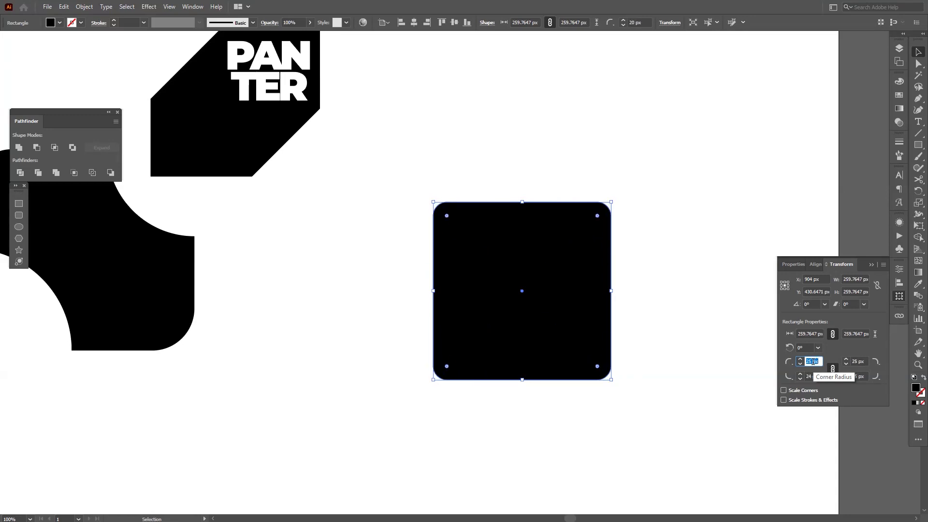
key(Down)
key(Down)
key(Down)
key(Down)
key(Down)
key(Down)
key(Down)
key(Down)
key(Down)
key(Down)
key(Down)
key(Down)
key(Down)
key(Down)
key(Down)
key(Down)
key(Down)
key(Down)
key(Down)
key(Down)
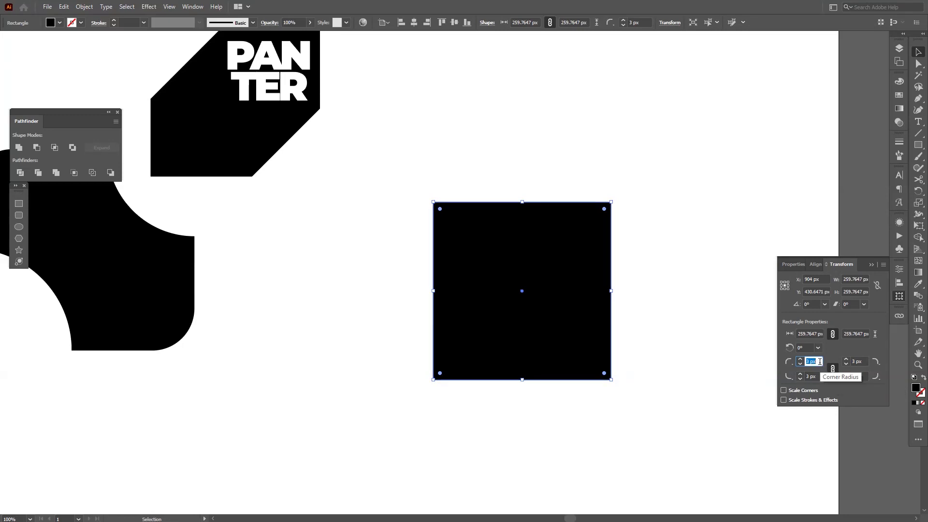
key(Up)
key(Up)
key(Up)
key(Up)
key(Up)
key(Up)
key(Up)
key(Up)
key(Up)
key(Up)
key(Up)
key(Up)
key(Up)
key(Up)
key(Up)
key(Up)
key(Up)
key(Up)
key(Up)
key(Up)
key(Down)
key(Down)
key(Down)
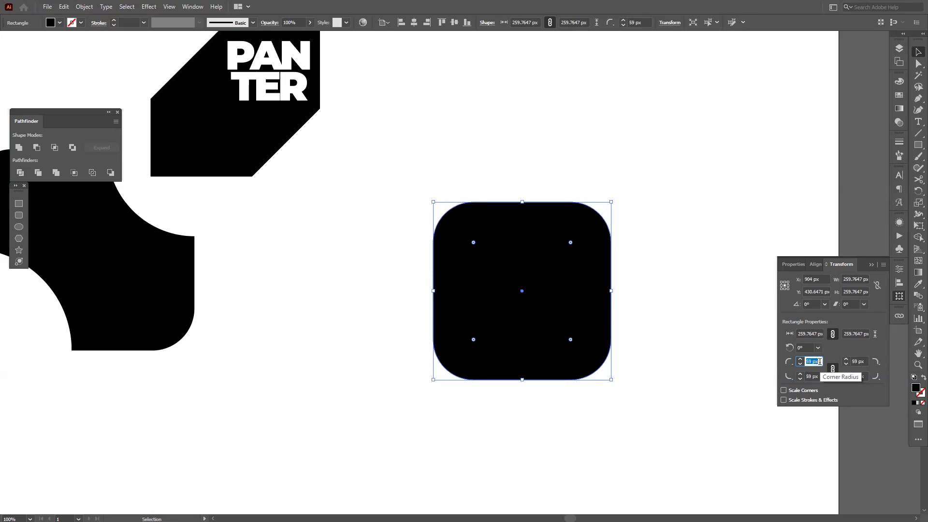
Step: Set the top corners to Inverted Round and the bottom corners to Chamfer
click(787, 364)
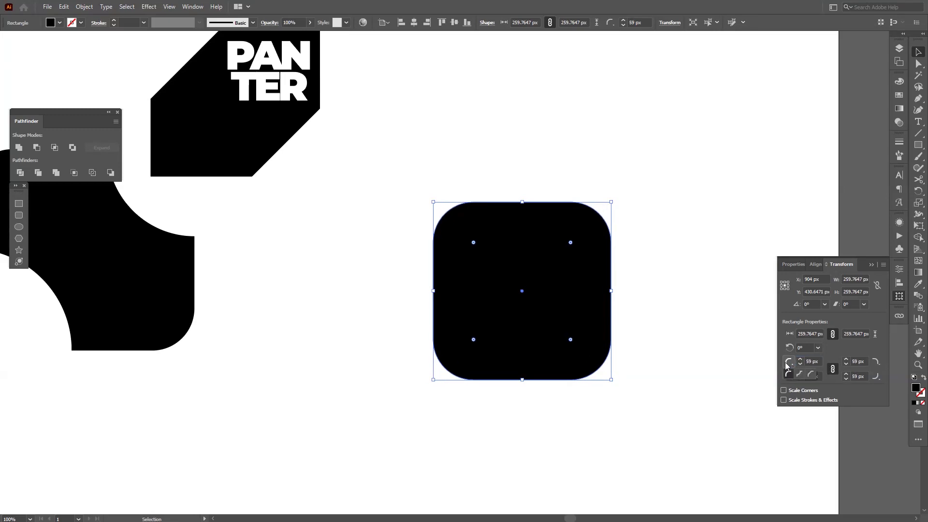
click(797, 375)
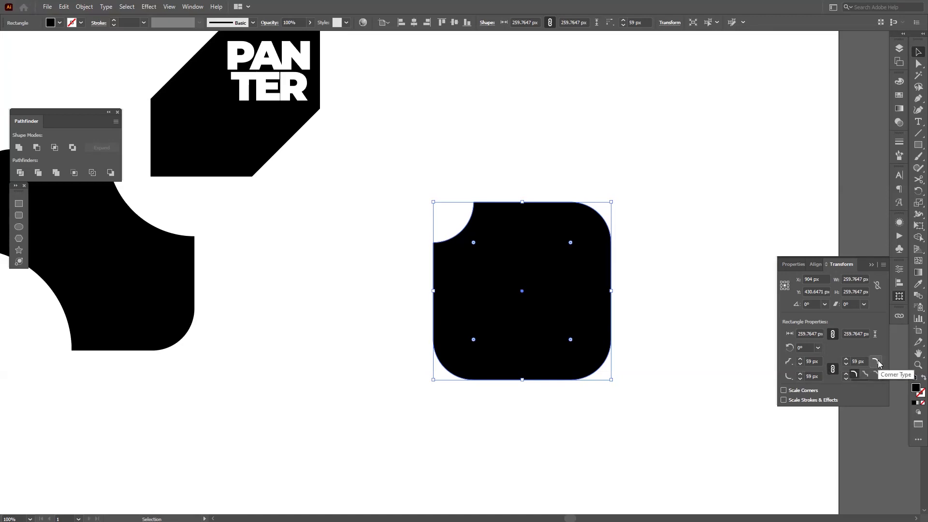
click(867, 374)
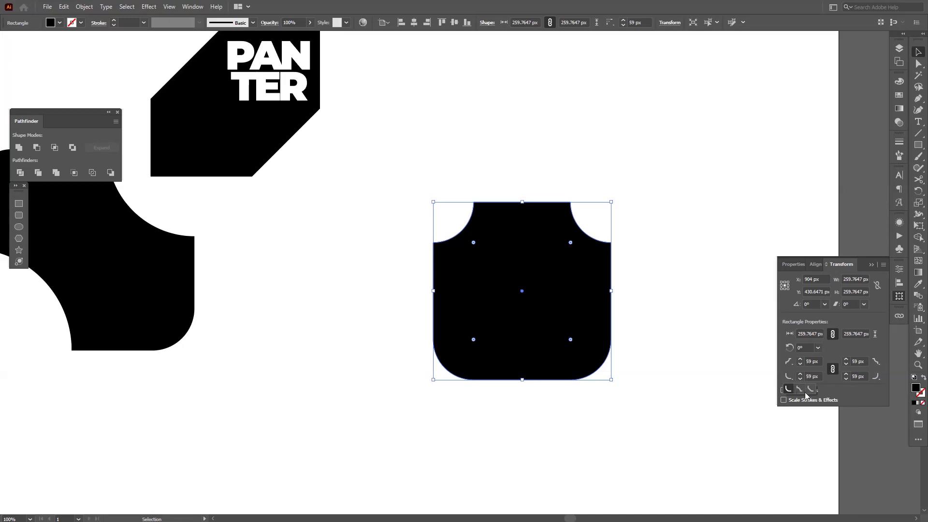
click(808, 389)
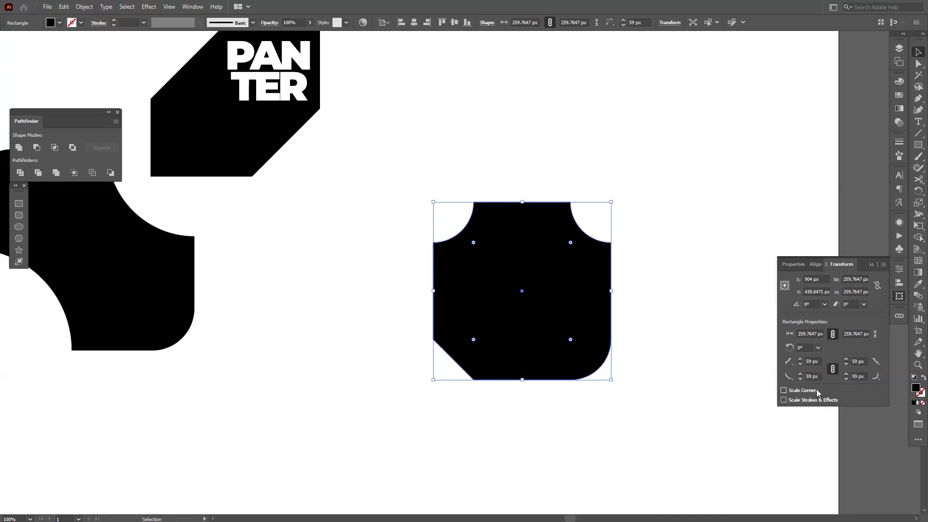
click(878, 378)
click(870, 389)
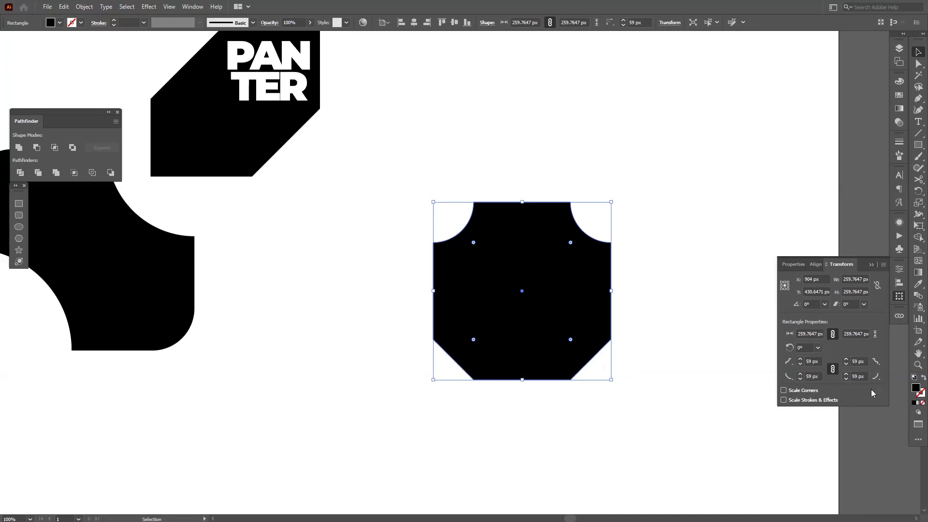
Step: Set the corner radius for all four corners to 76 px
click(807, 362)
scroll(807, 362, down, 20)
text(76)
key(Return)
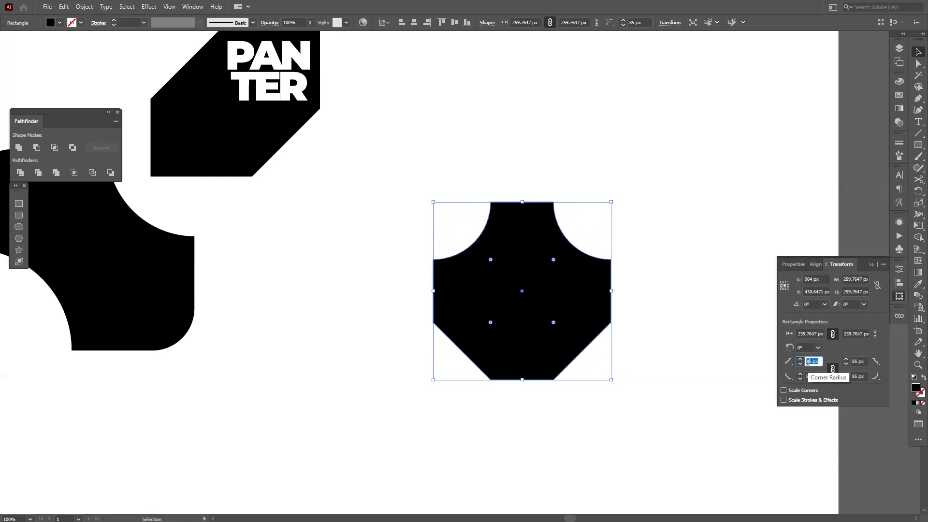
Step: Unlink the corner radii and deepen the top-right inverted corner
click(832, 371)
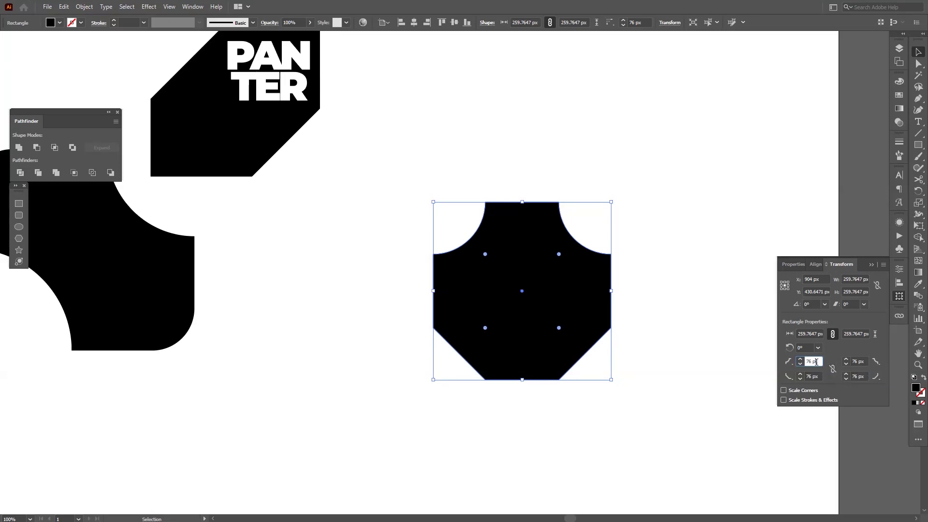
scroll(816, 362, up, 18)
scroll(816, 362, up, 20)
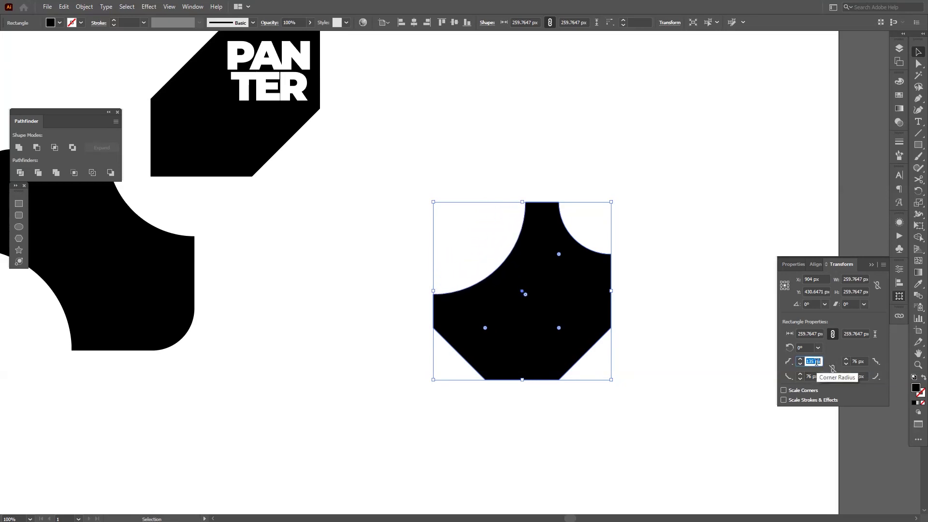
click(859, 361)
scroll(865, 361, up, 20)
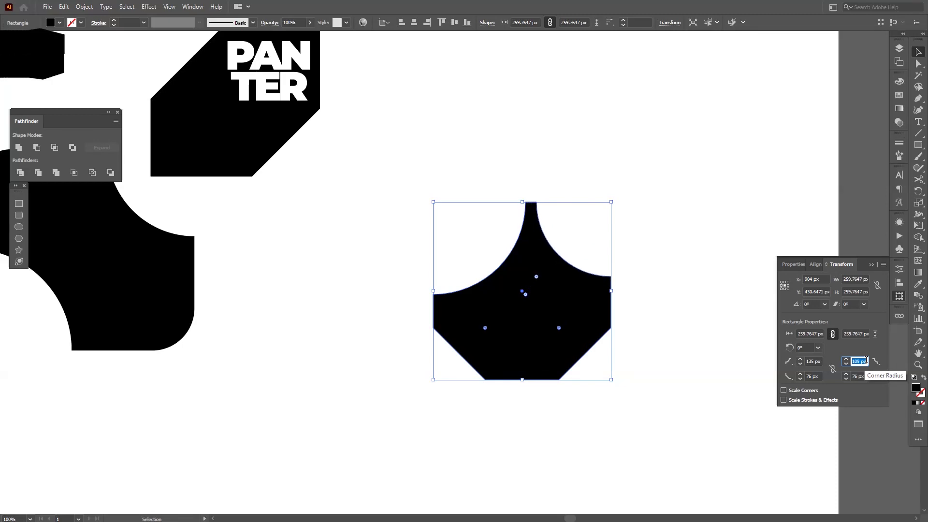
Step: Enter 260 px for the shape's width and adjust its height
click(815, 333)
text(260)
key(Return)
scroll(815, 334, up, 20)
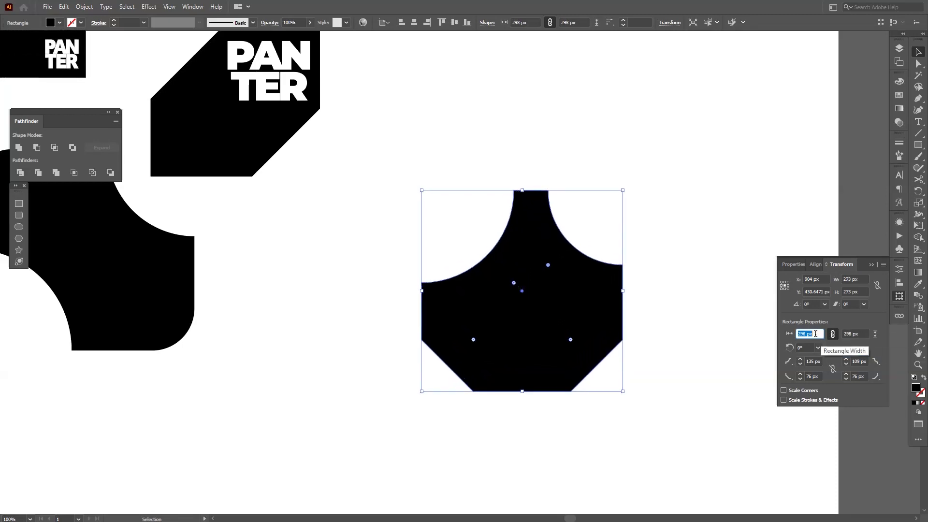
scroll(815, 334, down, 20)
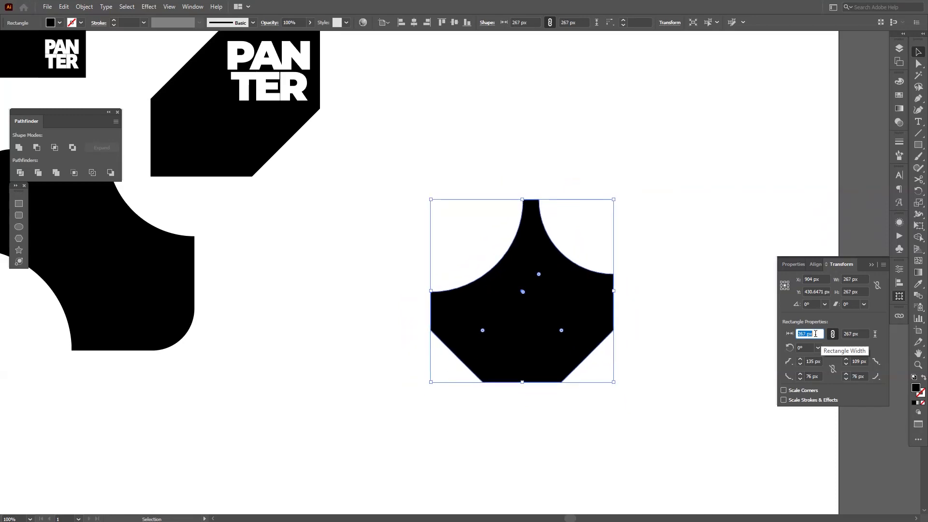
click(855, 334)
scroll(856, 335, up, 20)
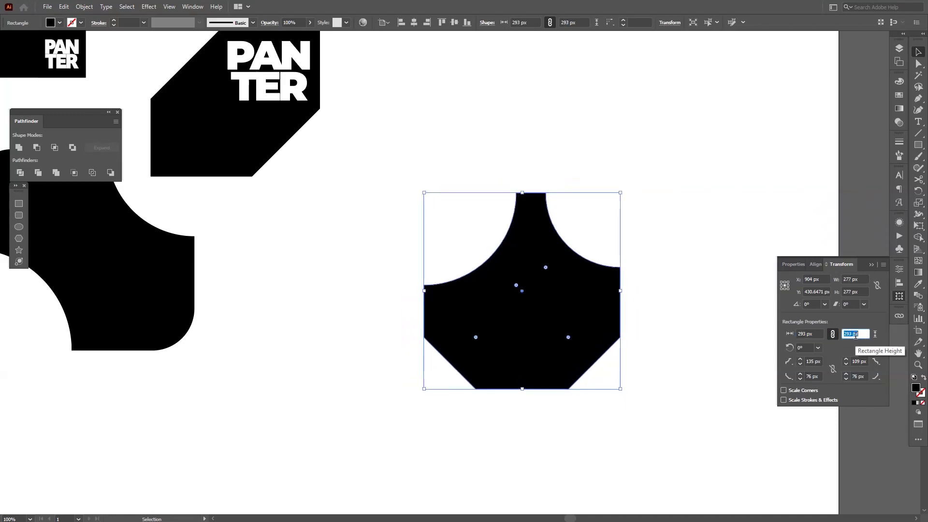
scroll(855, 335, down, 18)
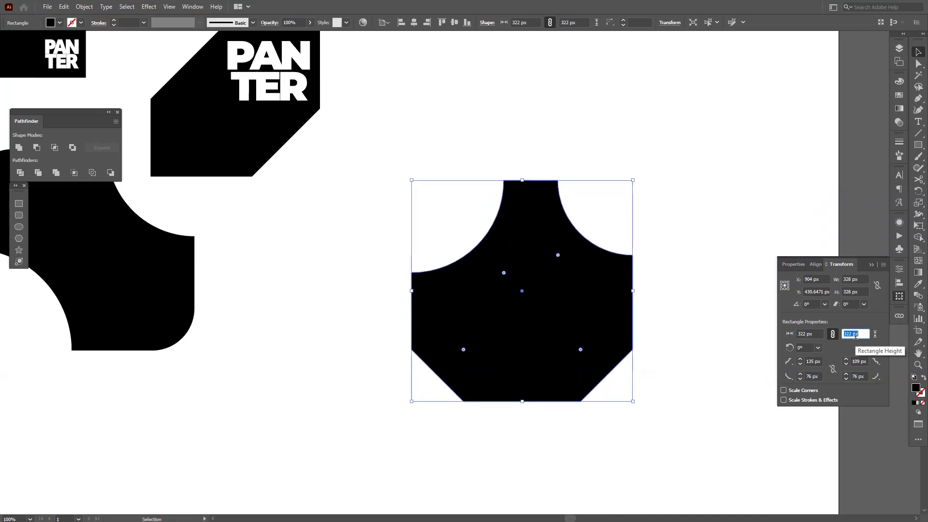
scroll(855, 334, down, 4)
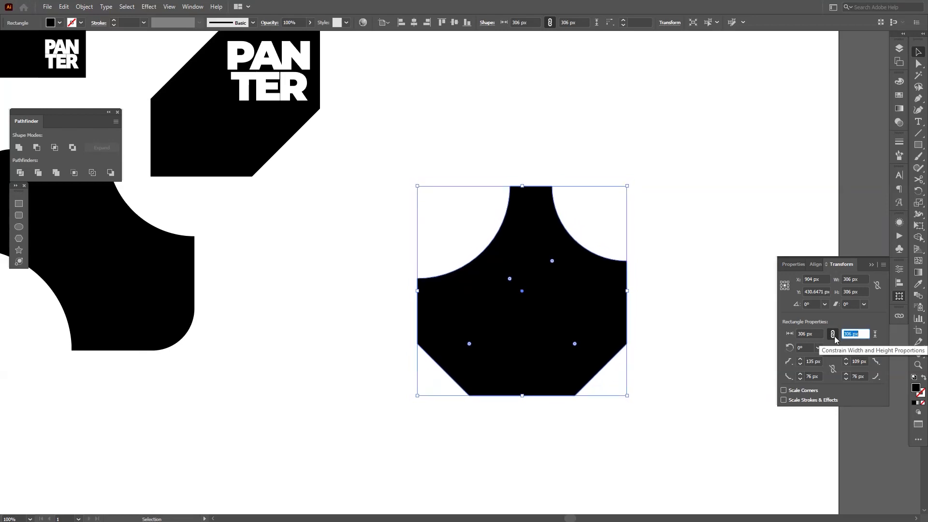
Step: Unlink width and height, size the shape to 360 × 360 px, keeping rotation at 0°
click(832, 335)
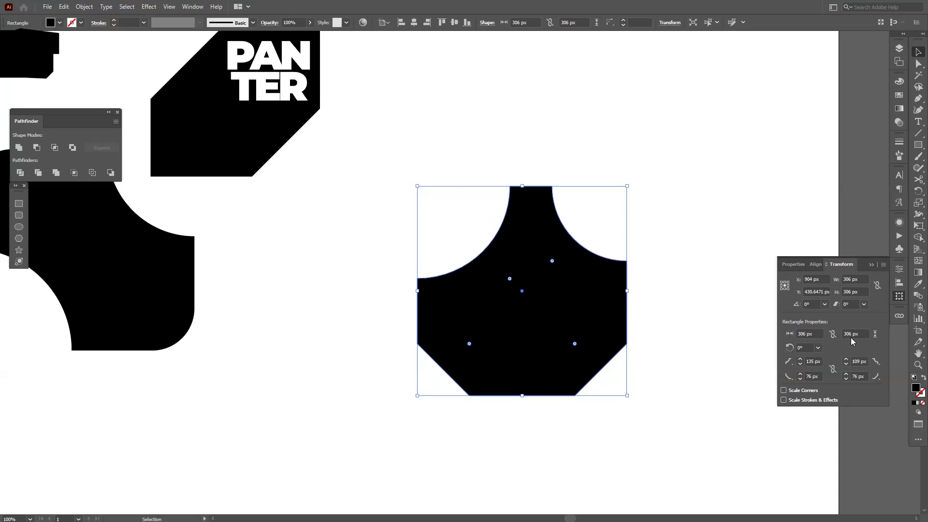
scroll(853, 334, up, 20)
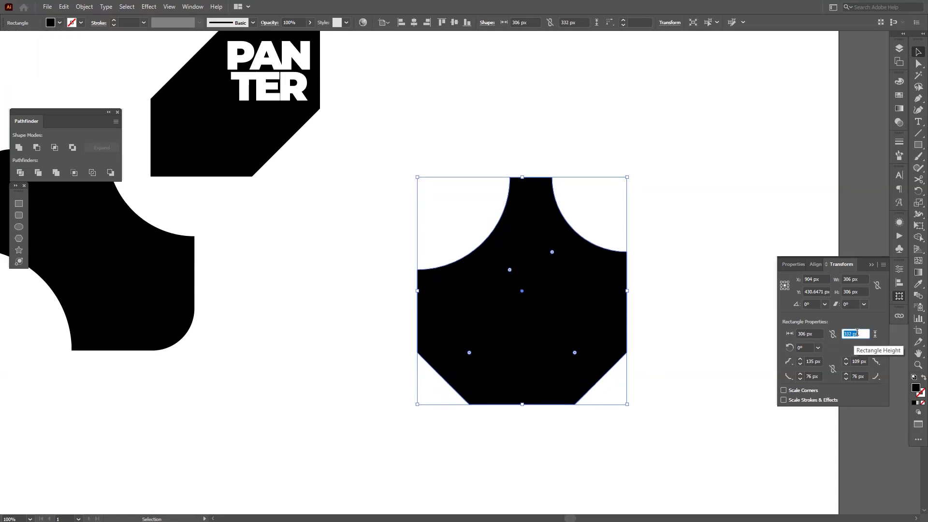
click(806, 334)
scroll(807, 333, down, 20)
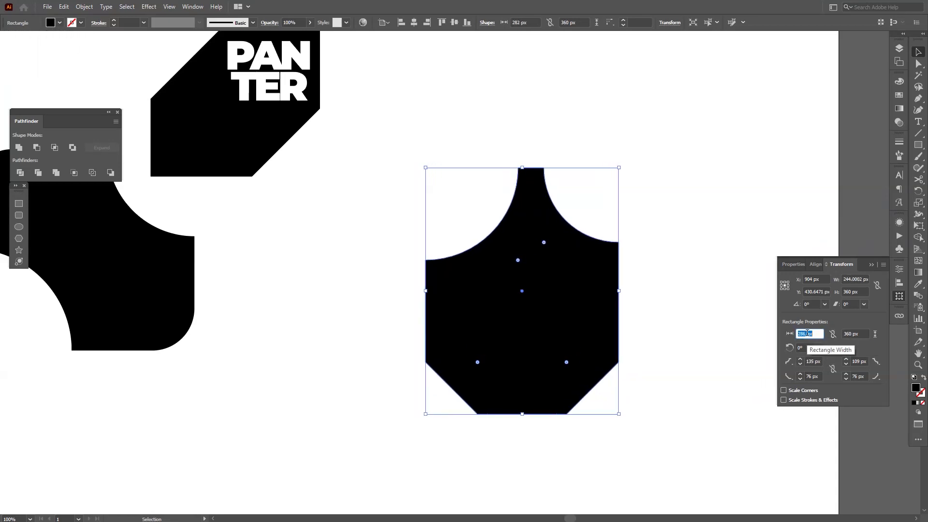
scroll(807, 333, up, 20)
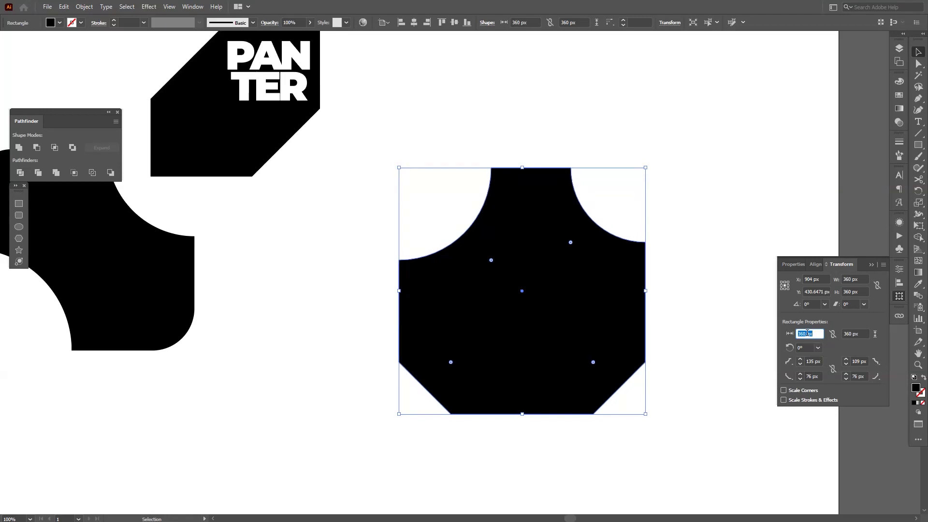
click(814, 304)
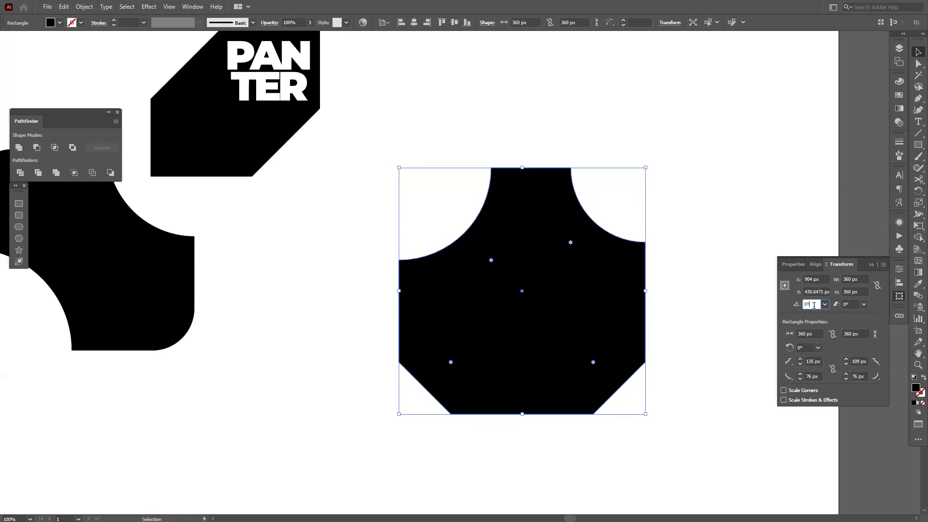
scroll(813, 305, up, 3)
scroll(813, 305, down, 1)
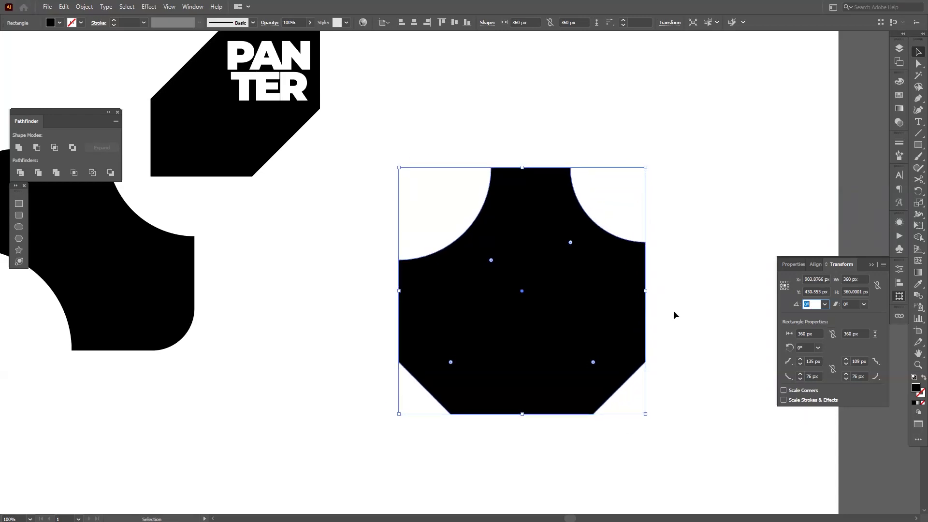
Step: Nudge the chamfered shape a little to the right
click(778, 127)
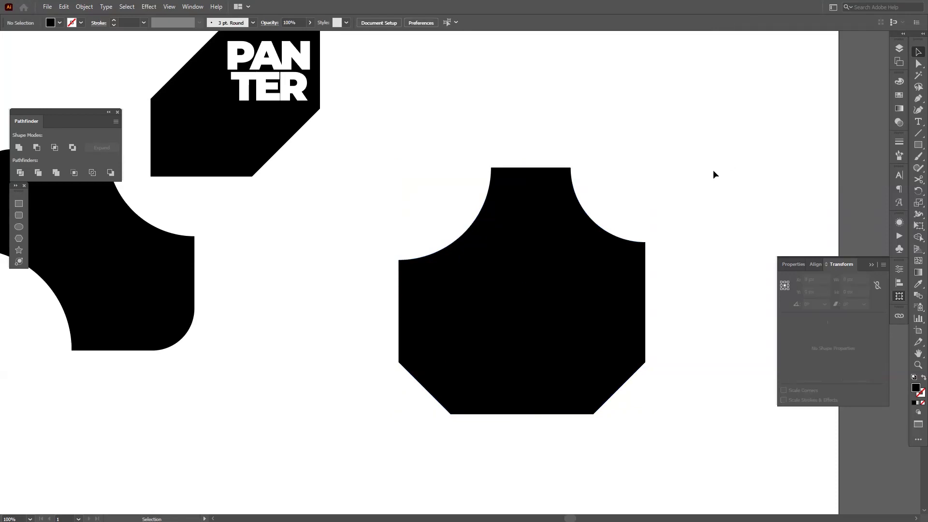
scroll(660, 228, down, 1)
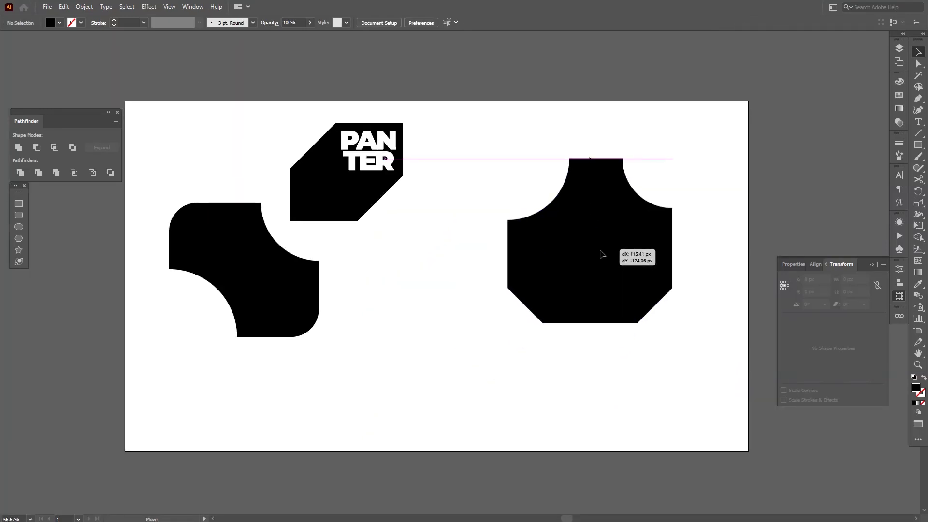
drag(602, 255, 628, 255)
Step: Draw a five-point star below the shapes and round its top point to about 24 px
click(19, 249)
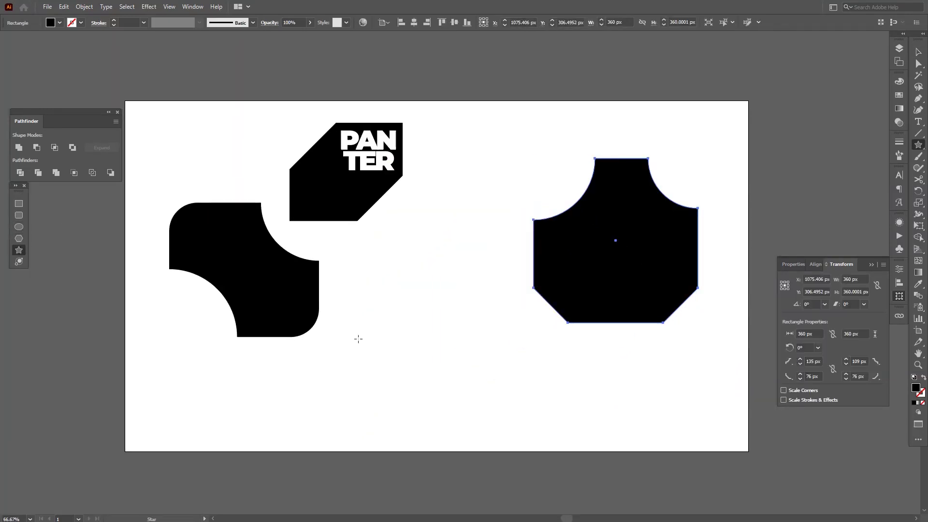
scroll(435, 365, up, 1)
drag(432, 308, 518, 382)
key(v)
key(a)
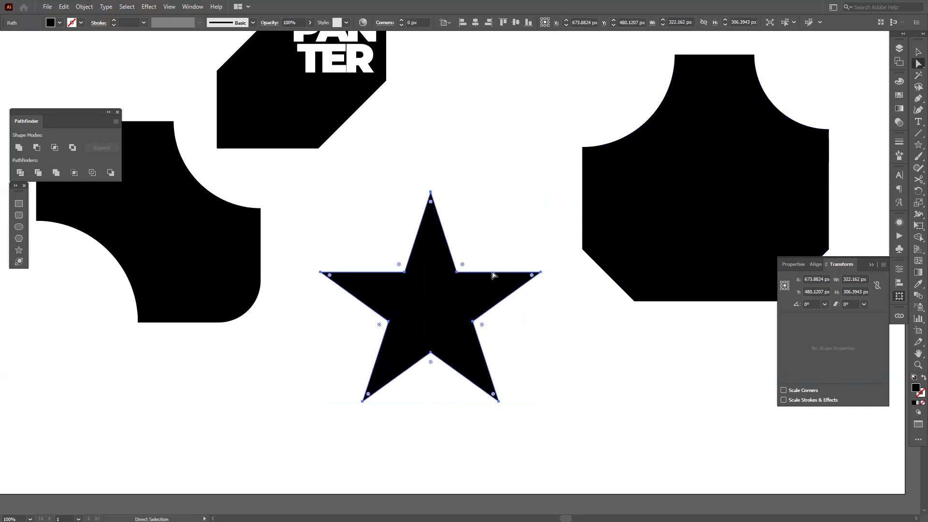
drag(416, 175, 458, 221)
scroll(435, 201, up, 2)
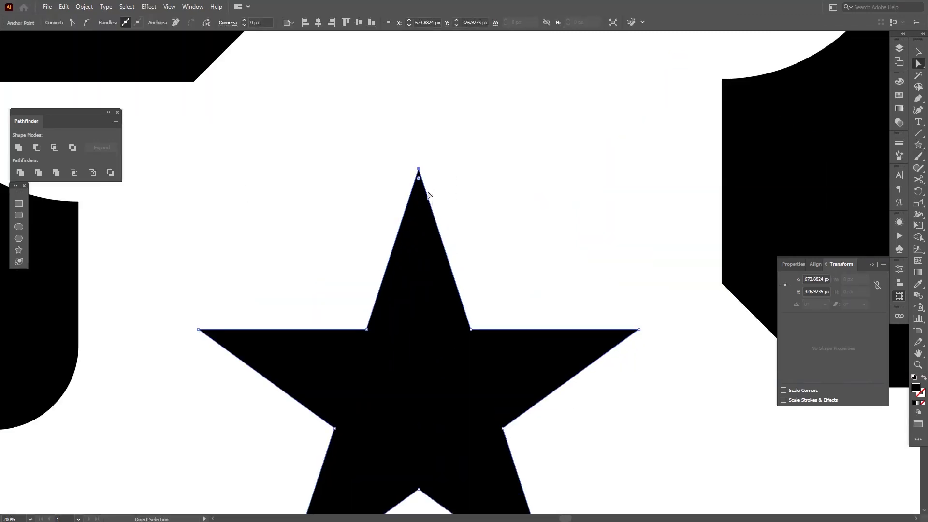
drag(418, 179, 419, 279)
Step: Switch the star's top corner to Relative rounding and fine-tune it to about 27.47 px
double_click(419, 275)
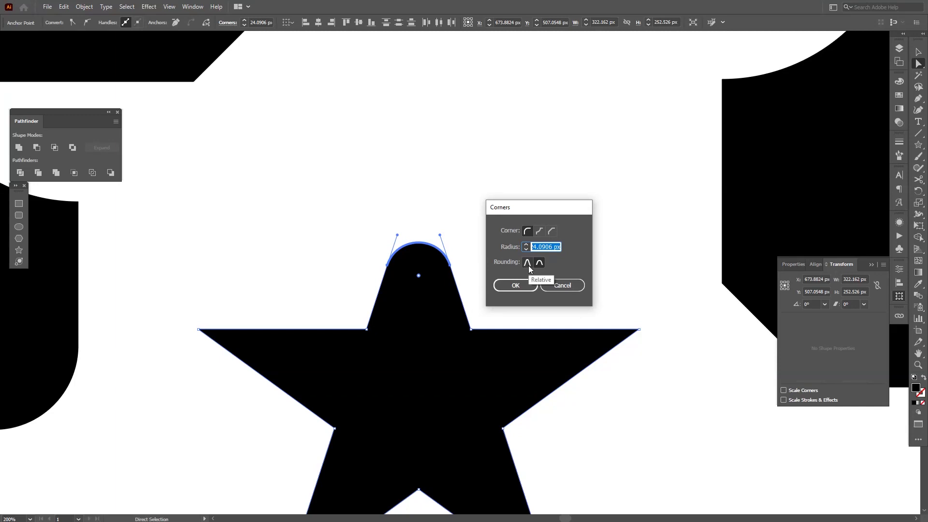
click(528, 263)
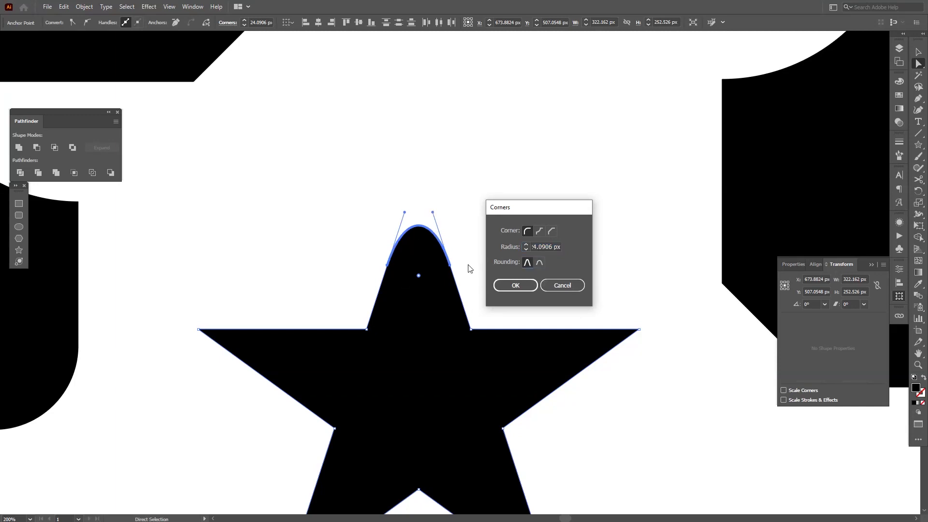
click(516, 286)
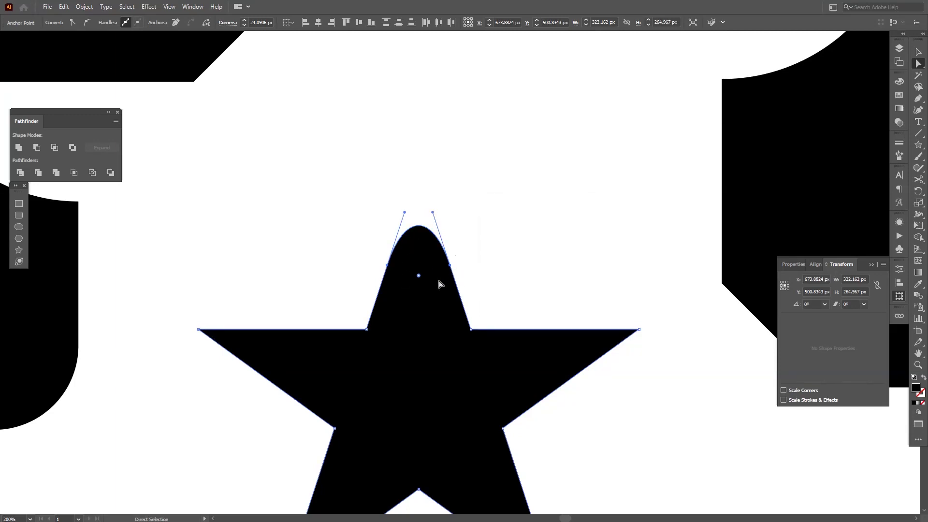
drag(418, 277, 438, 294)
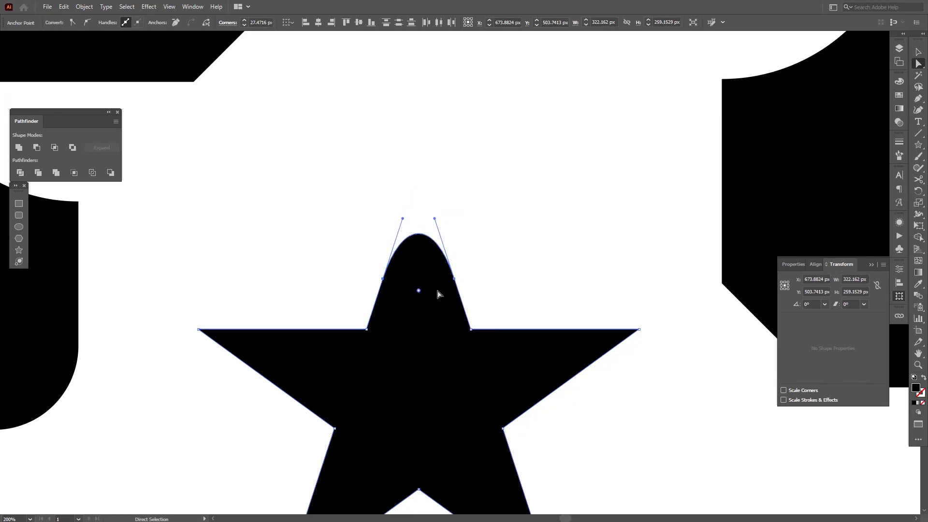
Step: Move the cross, PANTER and octagon shapes above the star and duplicate the star to the right
key(v)
scroll(438, 294, down, 3)
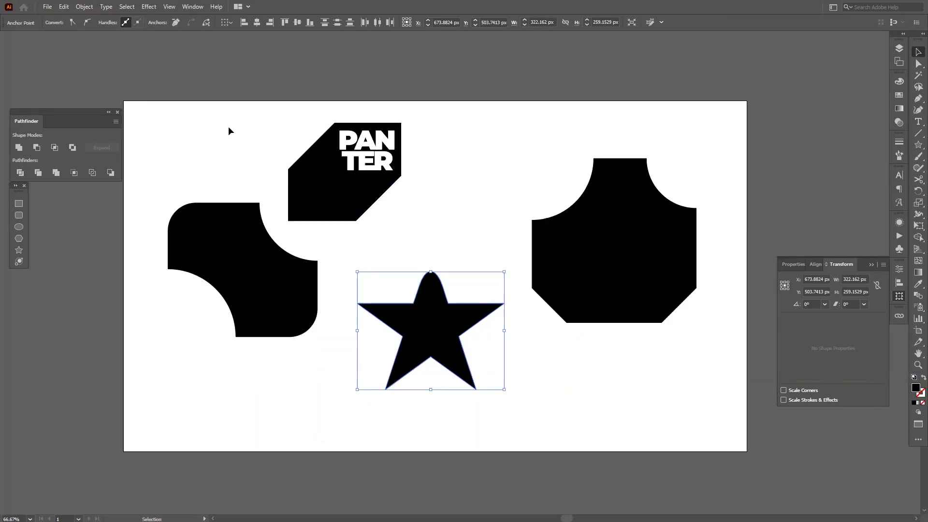
drag(229, 130, 633, 266)
drag(643, 304, 620, 119)
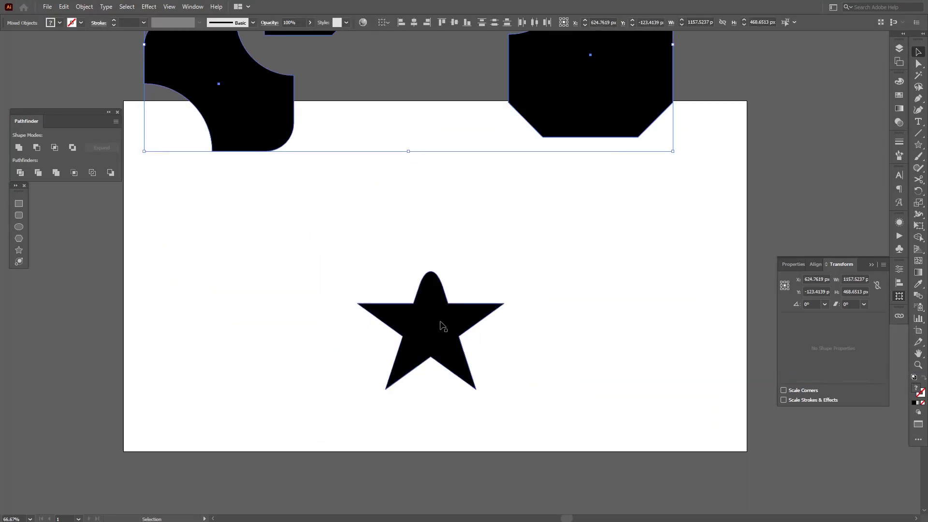
drag(443, 325, 515, 263)
Step: Switch the duplicate star's top point to Absolute corner rounding for a shorter, blunter tip
scroll(516, 261, up, 3)
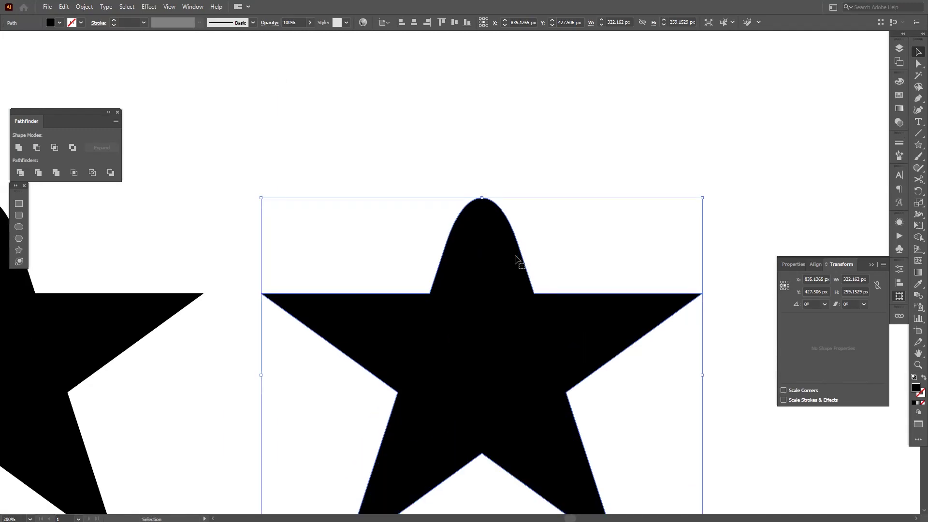
click(447, 197)
key(a)
click(519, 263)
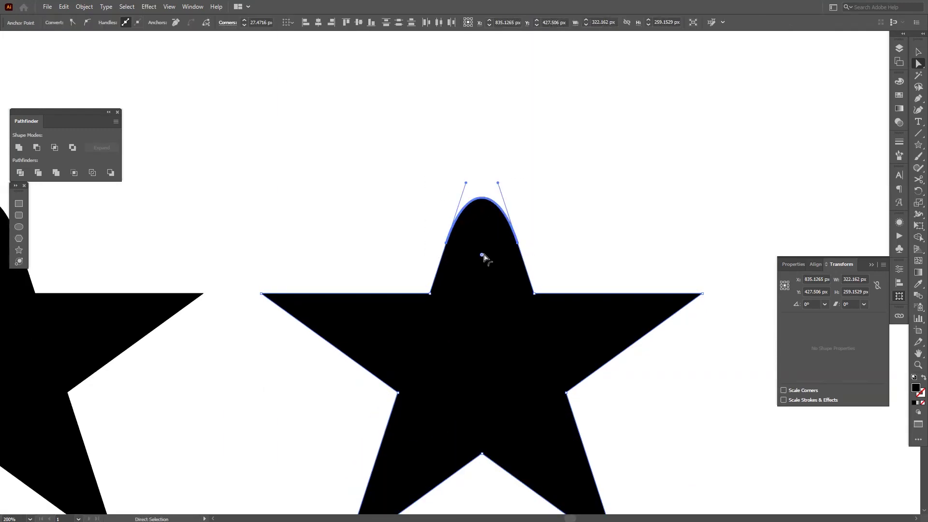
double_click(483, 255)
click(538, 263)
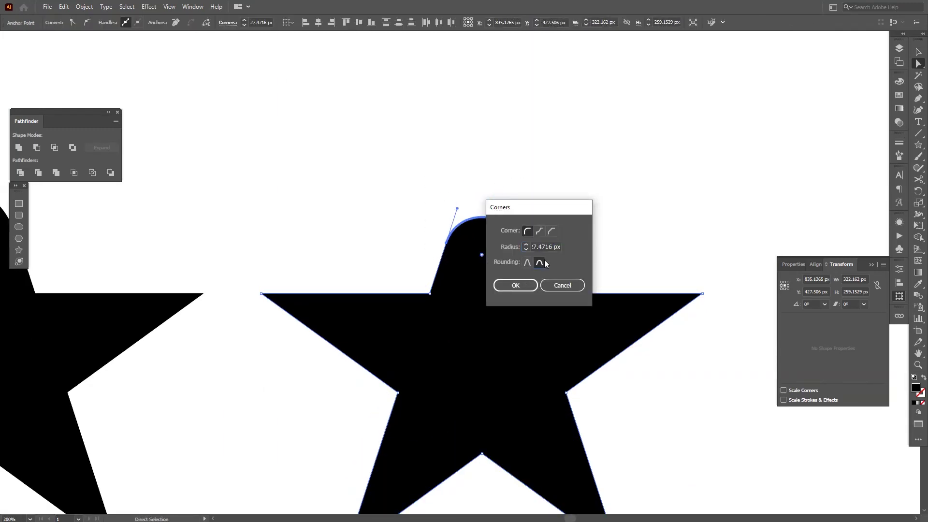
click(515, 286)
scroll(610, 264, down, 1)
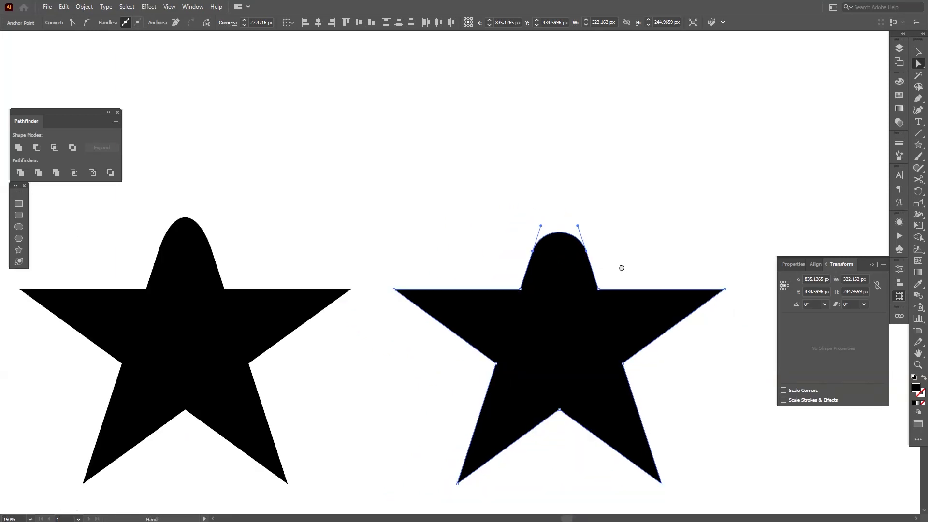
drag(621, 268, 639, 269)
click(559, 215)
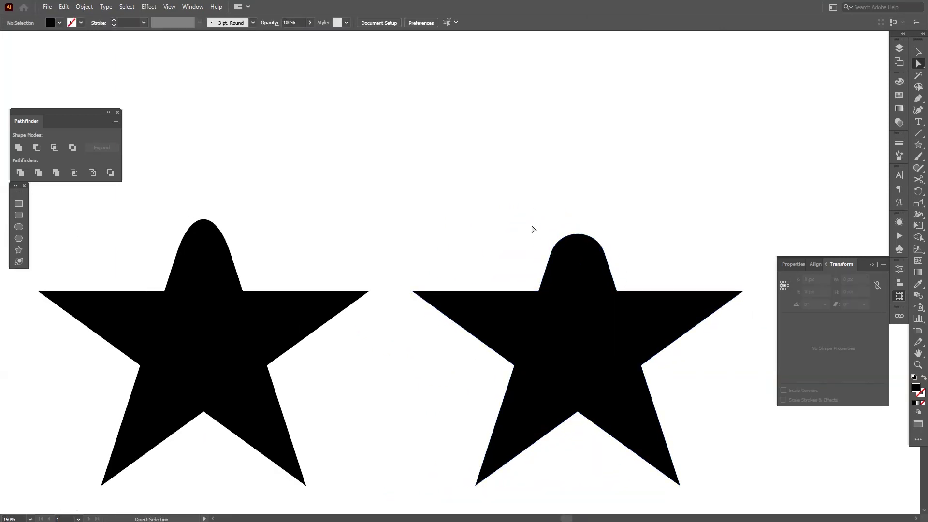
Step: Drag the corner widget to increase the rounding of the left star's top point
key(v)
scroll(153, 259, up, 2)
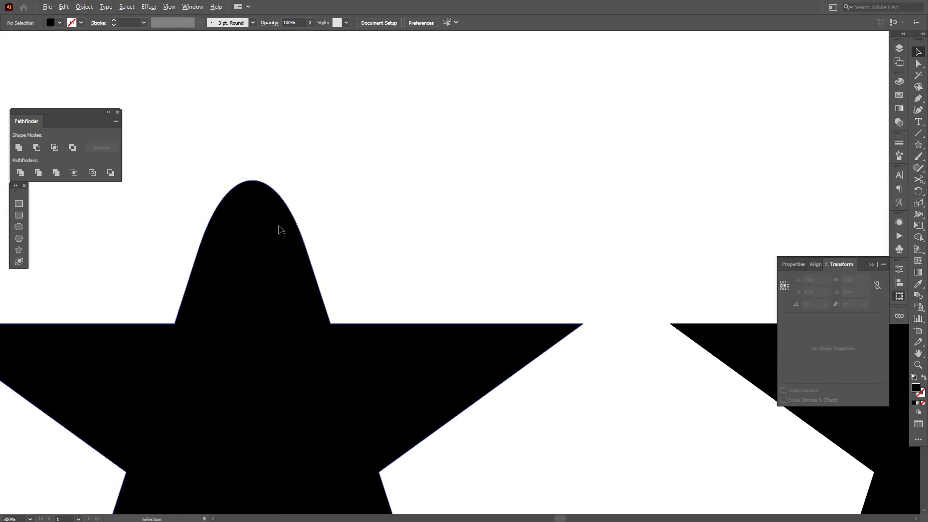
scroll(278, 227, down, 2)
drag(296, 249, 266, 221)
click(408, 193)
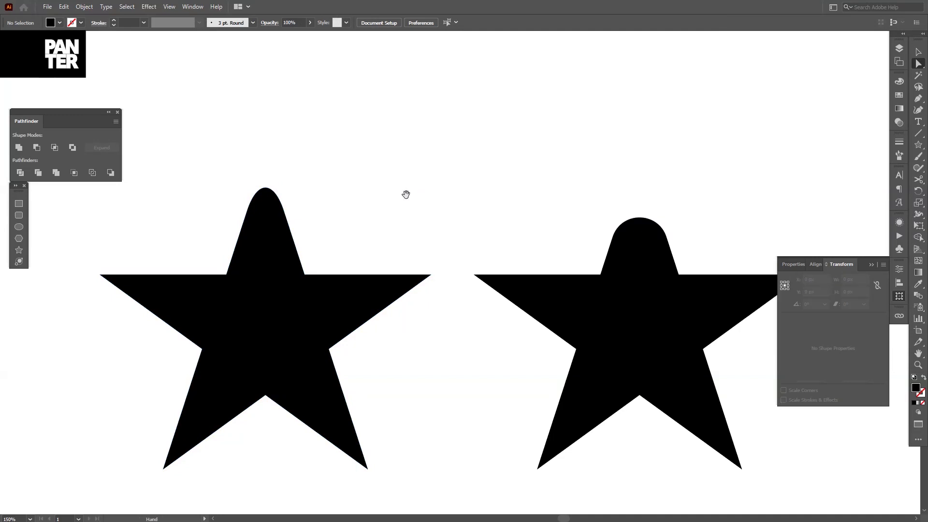
Step: Drag the left star's top curve segment down into a rounder, taller arc
scroll(190, 191, left, 1)
scroll(191, 191, up, 2)
click(350, 188)
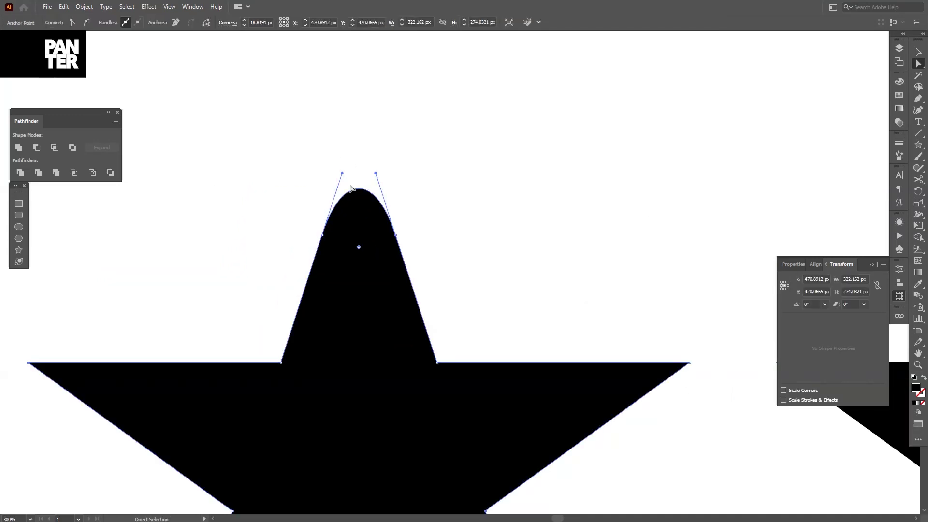
mouse_move(360, 190)
mouse_down()
mouse_move(357, 169)
mouse_move(358, 203)
mouse_up()
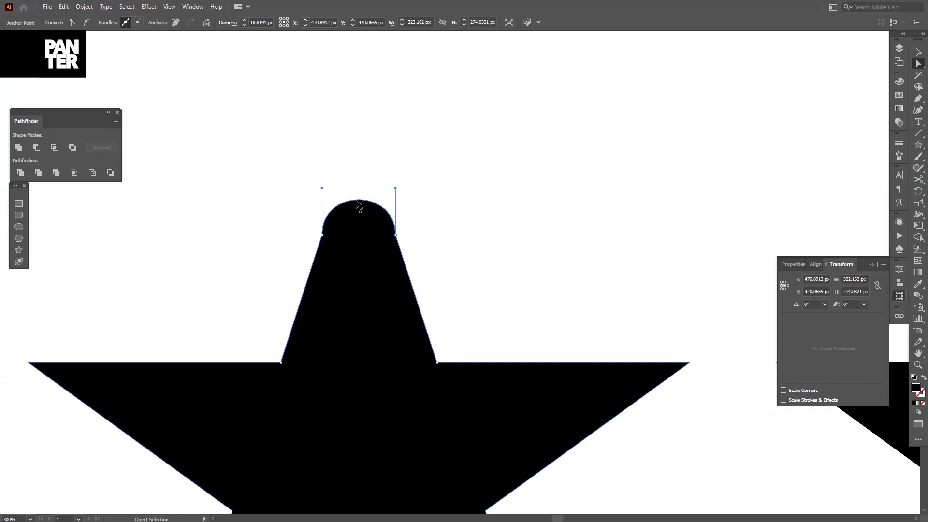
click(541, 208)
Step: Zoom out and pan so both stars are in view, then select the left star for point editing
key(ctrl+1)
drag(544, 215, 414, 201)
key(ctrl+plus)
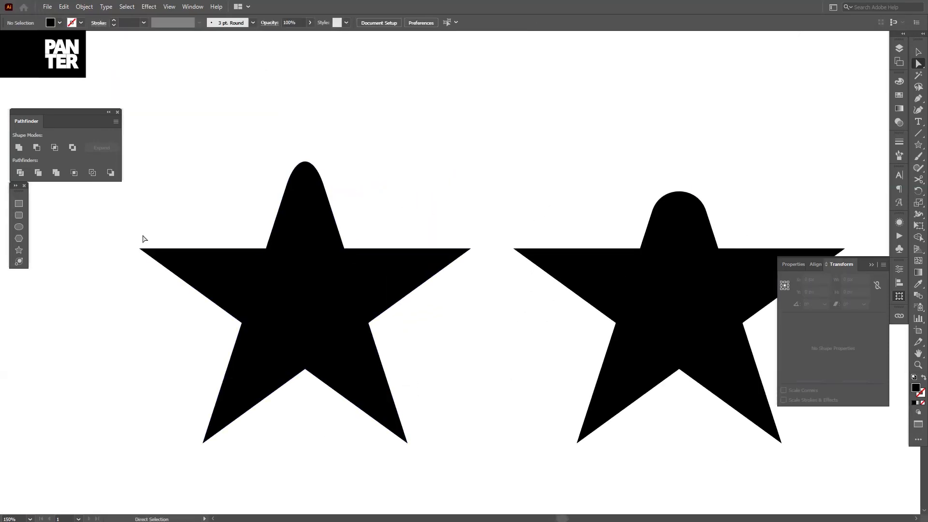
click(183, 270)
Step: Round the left star's remaining four points to 19.99 px using the first Rounding option in Corners
shift+click(470, 248)
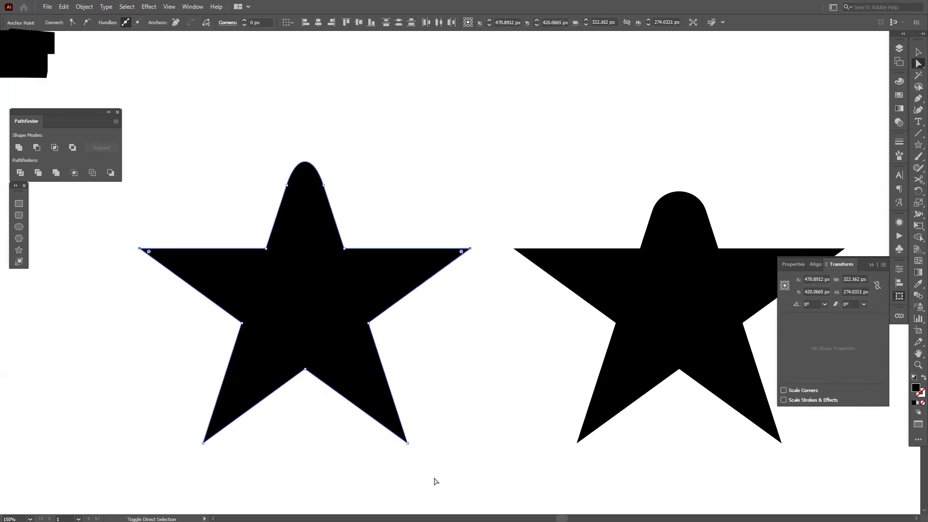
drag(437, 480, 118, 406)
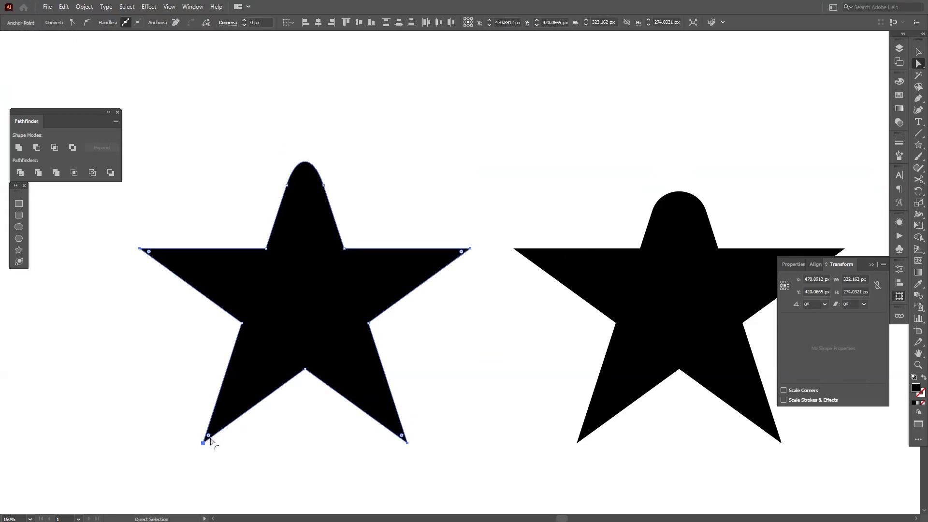
drag(210, 440, 237, 394)
double_click(204, 271)
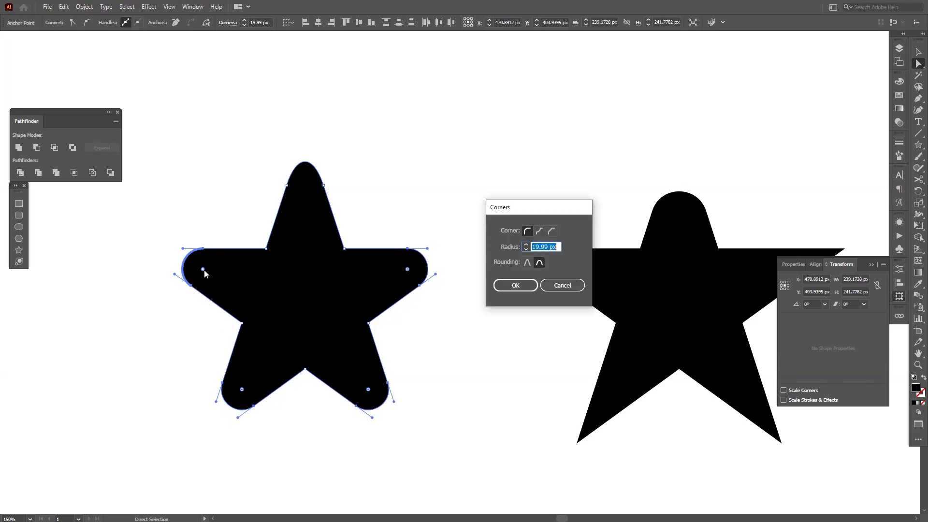
click(527, 264)
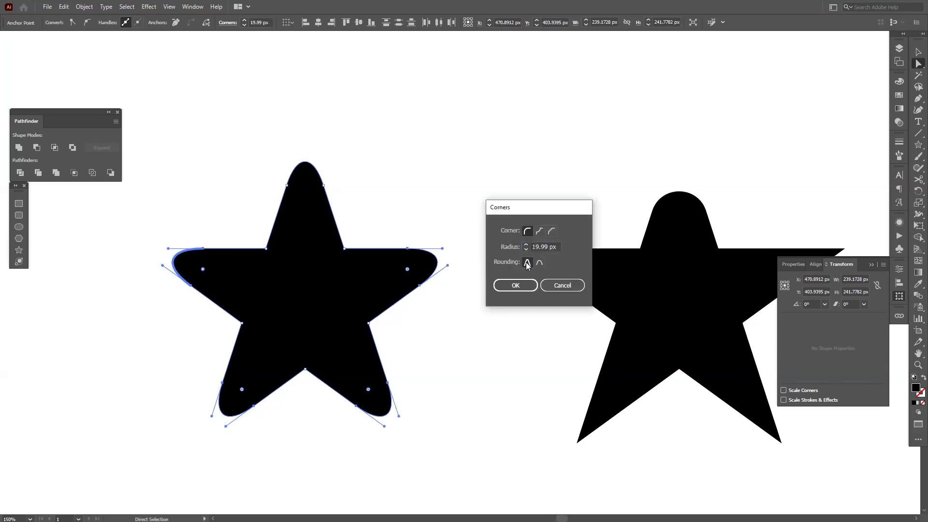
click(526, 288)
key(v)
click(477, 334)
scroll(477, 335, down, 5)
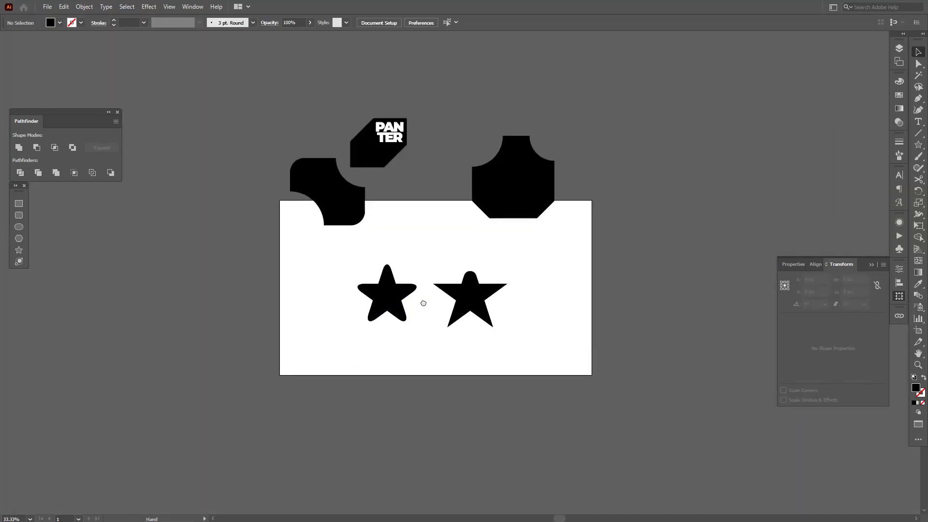
scroll(422, 303, up, 4)
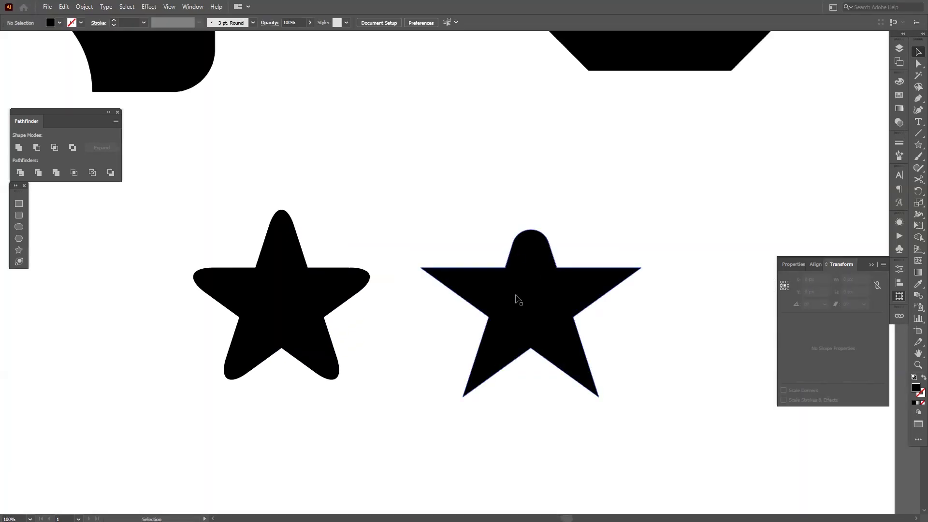
key(a)
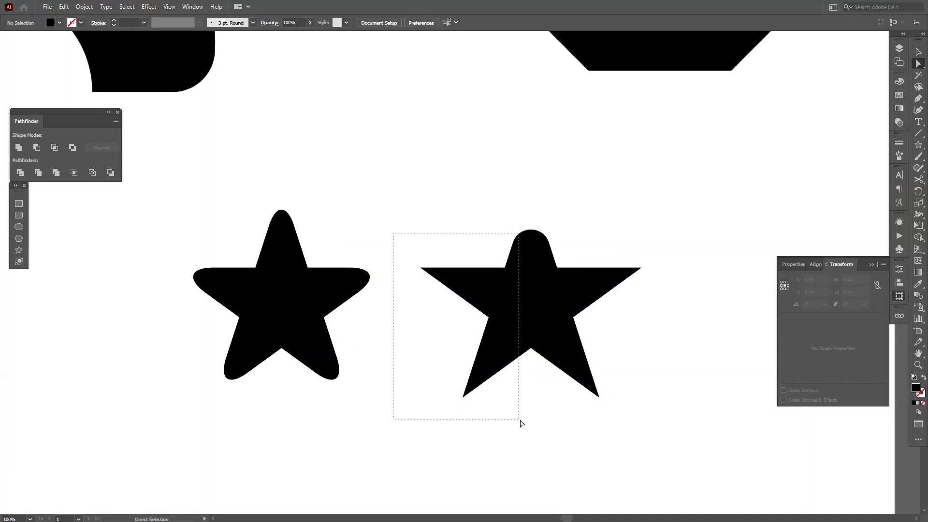
drag(522, 423, 660, 426)
click(660, 423)
scroll(660, 423, down, 2)
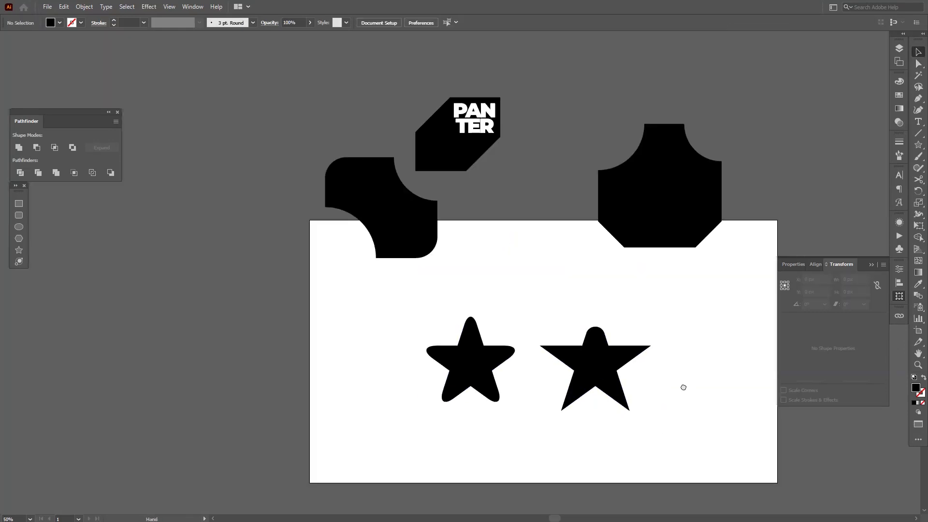
scroll(519, 340, up, 2)
drag(442, 360, 440, 361)
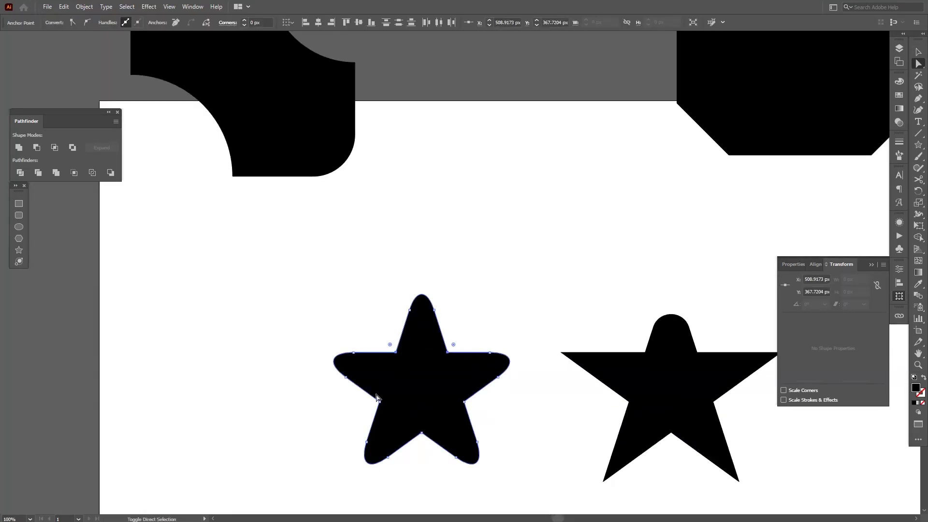
drag(346, 399, 394, 420)
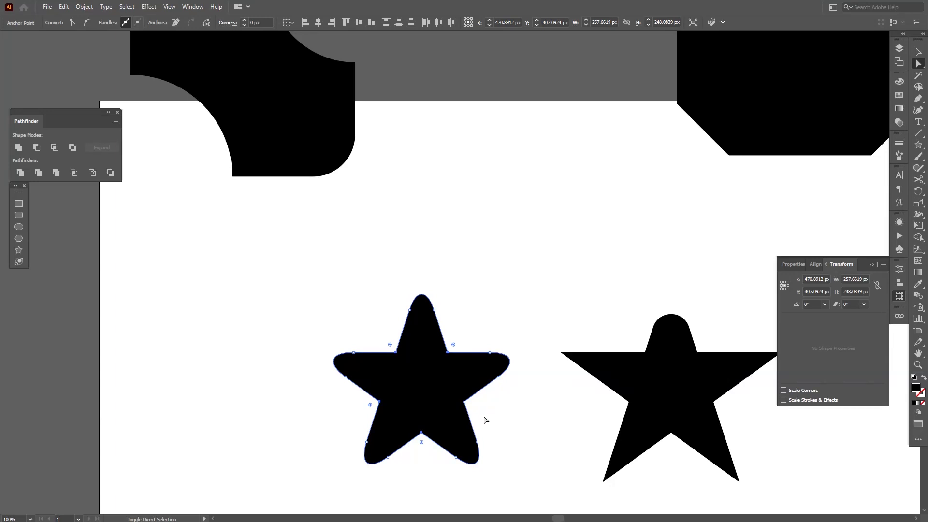
click(512, 433)
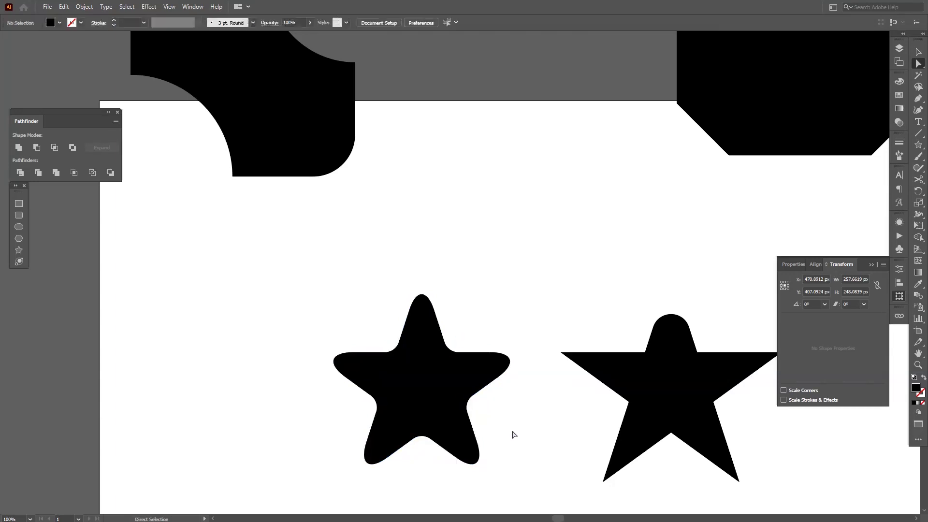
drag(511, 433, 506, 348)
key(c)
scroll(495, 347, up, 3)
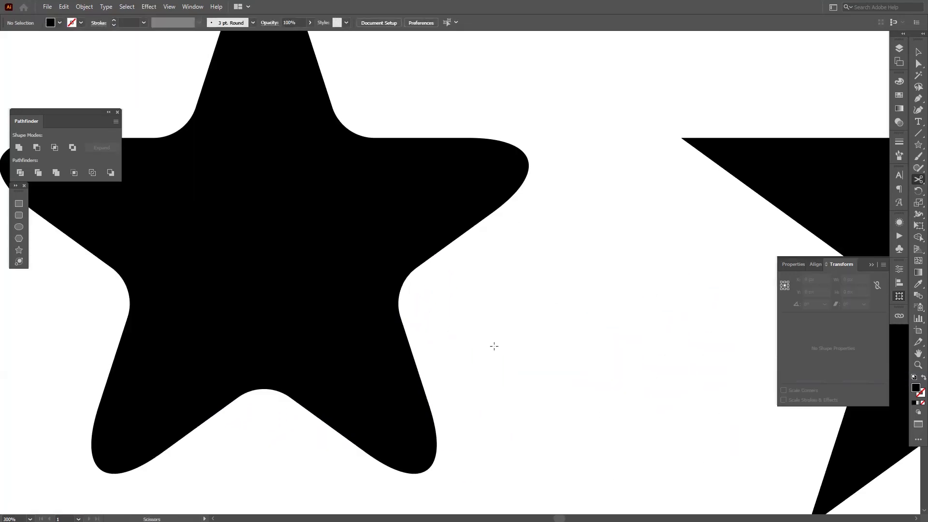
scroll(494, 345, down, 5)
key(v)
scroll(520, 337, up, 1)
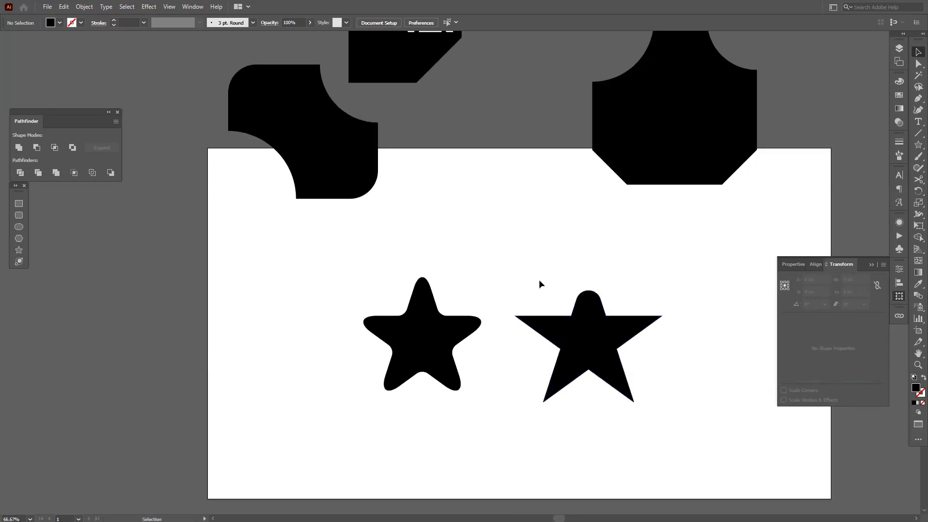
scroll(532, 283, down, 2)
drag(674, 338, 389, 140)
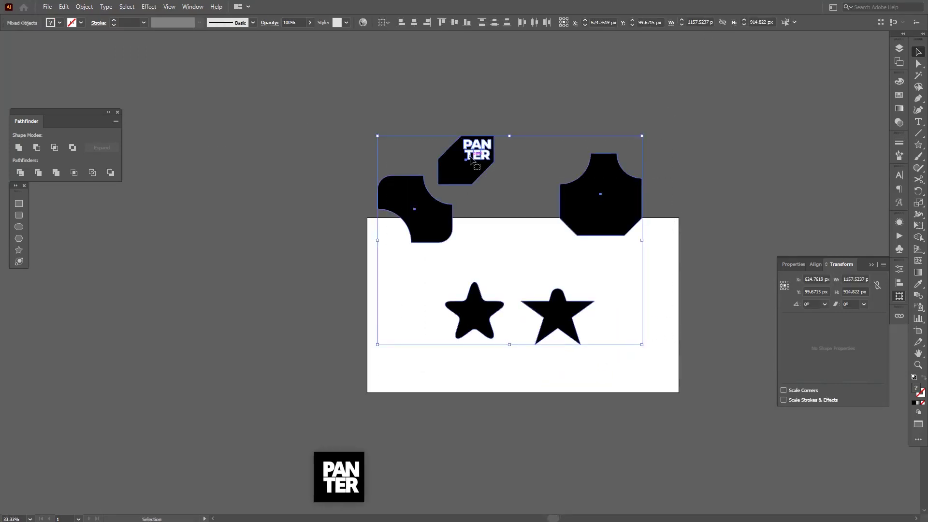
Step: Drag all the artwork down about 135 px onto the artboard, deselect, and recentre the view
drag(471, 159, 472, 224)
scroll(537, 312, up, 2)
click(534, 311)
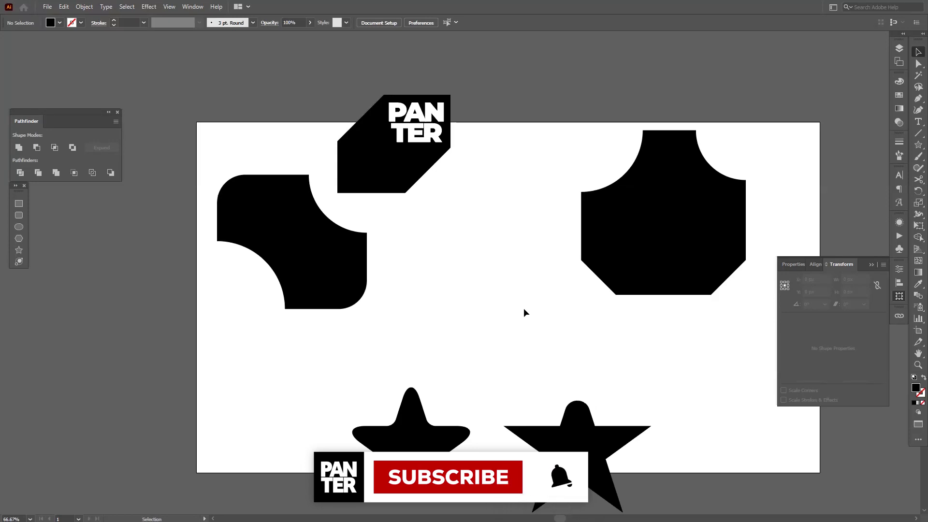
drag(523, 308, 481, 306)
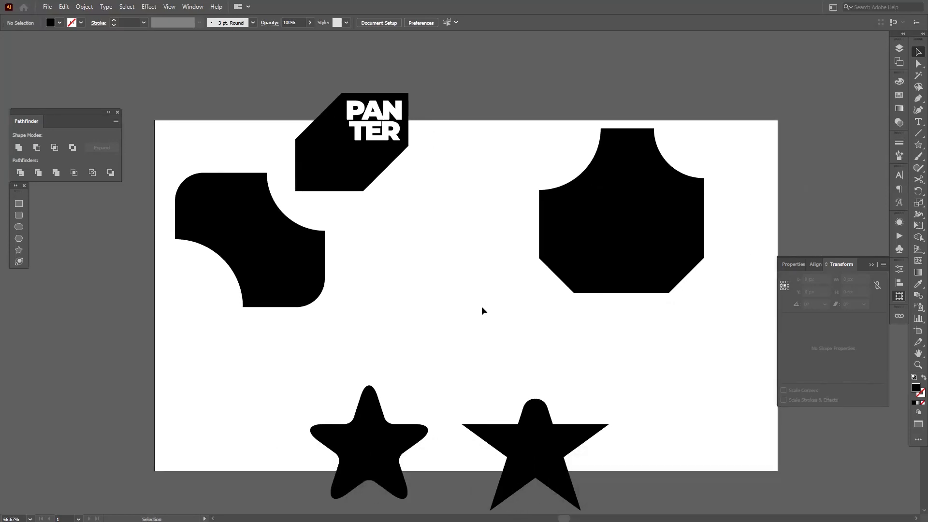